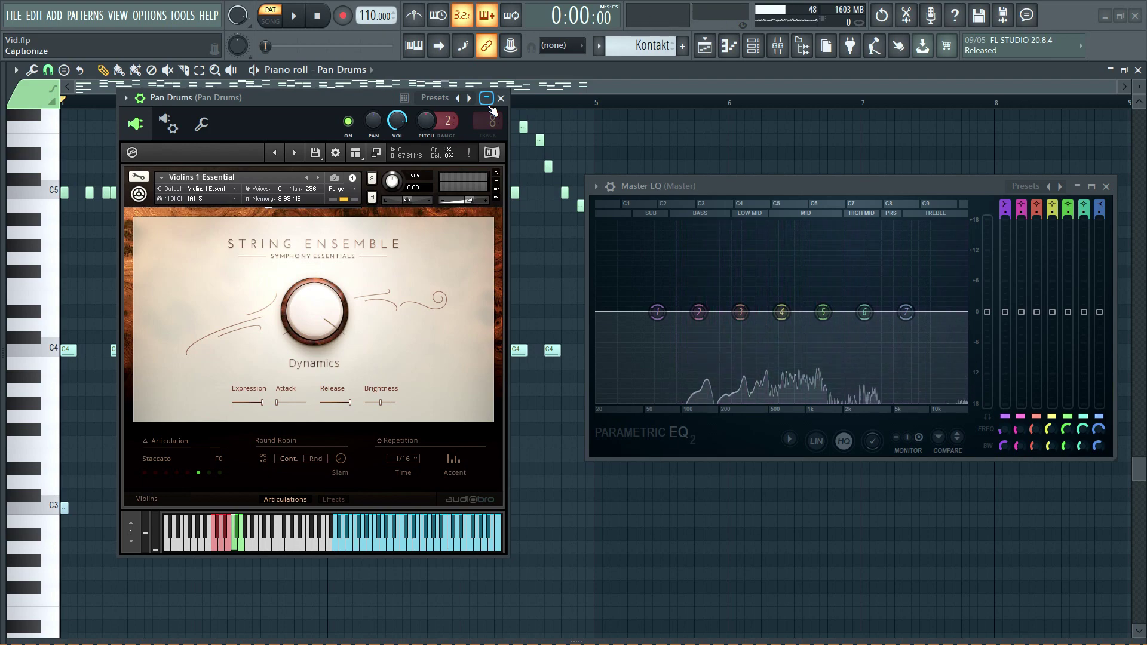
Collapse the Pan Drums and Master EQ windows to clear the piano roll.
left_click(487, 98)
left_click(1078, 186)
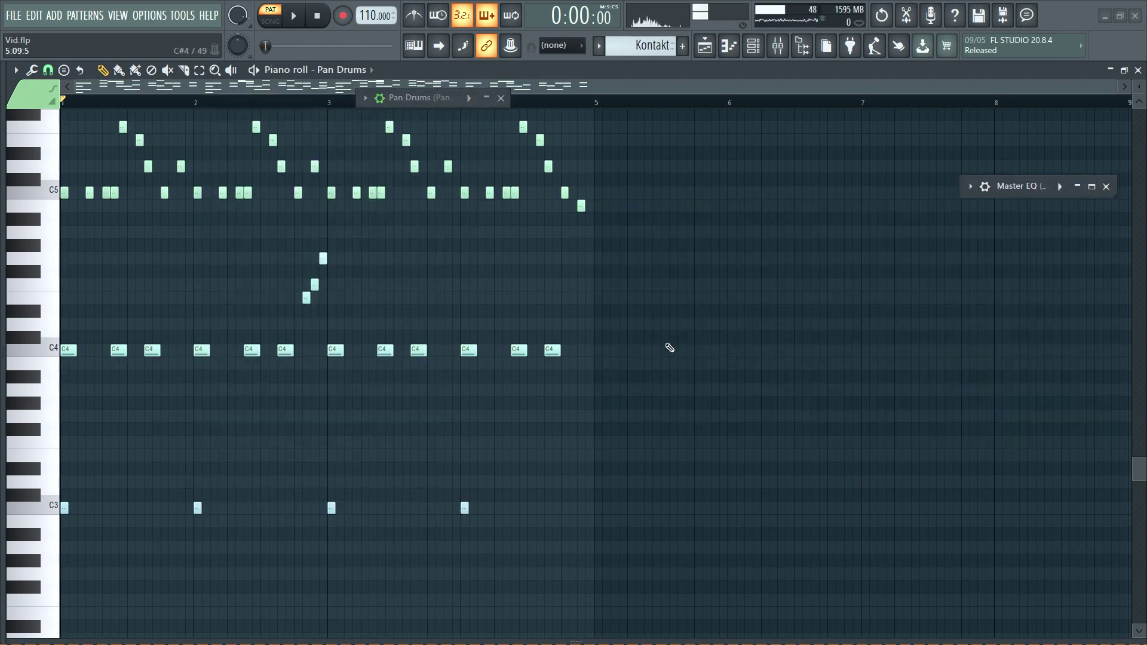
Select the green notes of the C6 layer, including the D6 and G6 notes, across all four bars.
scroll(670, 348, "up", 7)
scroll(682, 377, "up", 3)
scroll(682, 377, "down", 3)
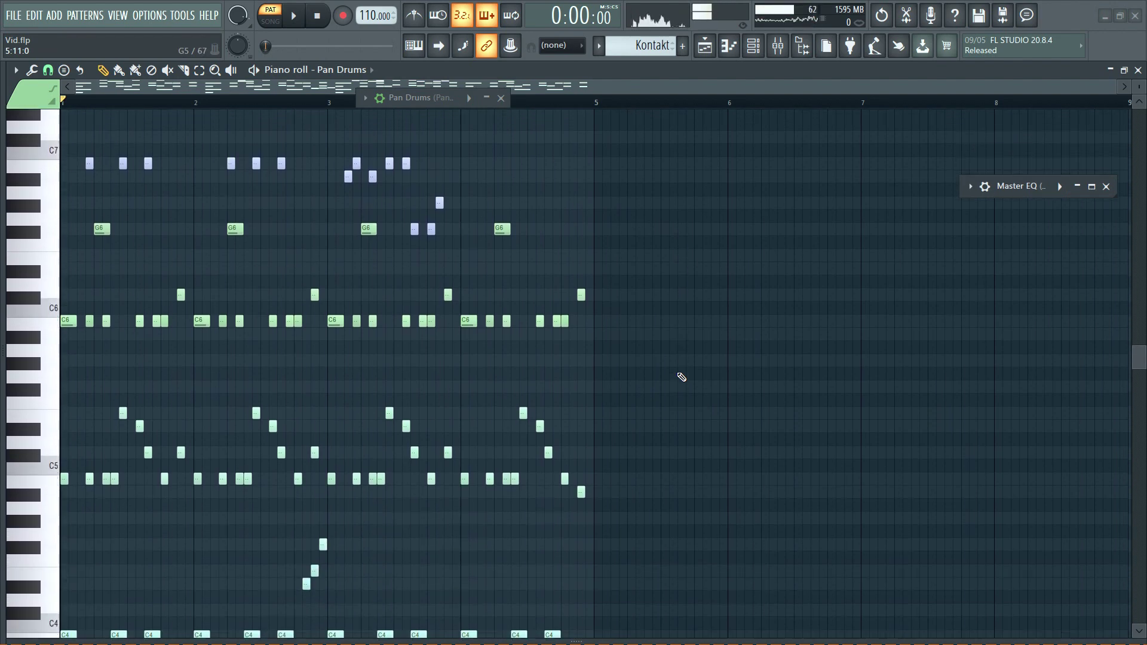
scroll(681, 377, "up", 2)
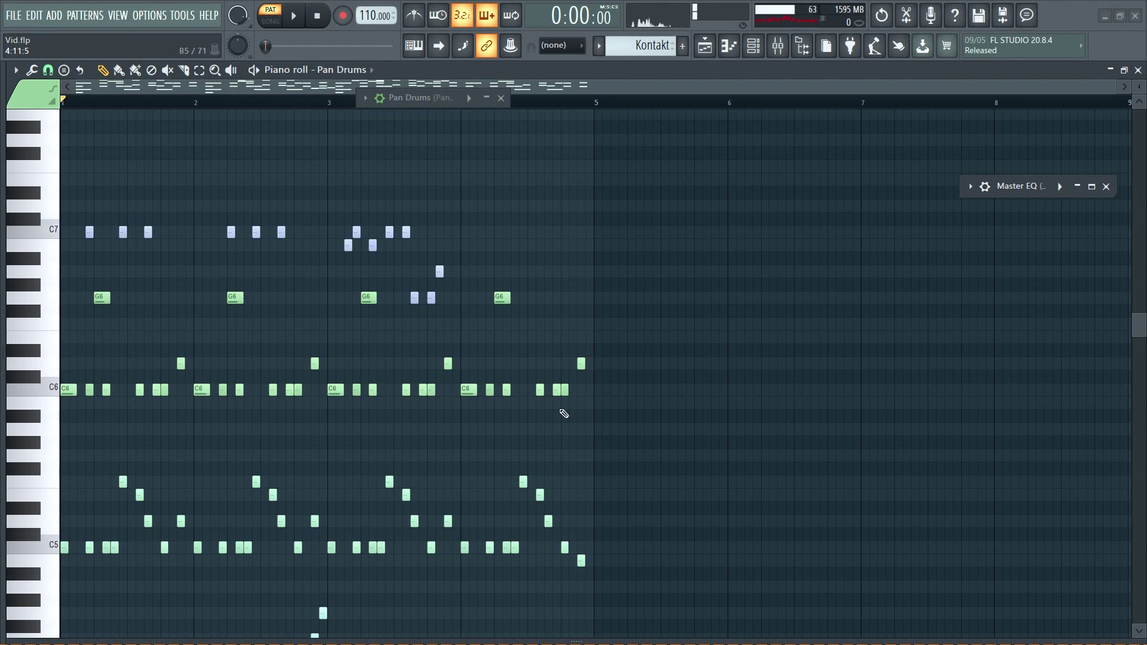
scroll(598, 409, "down", 3)
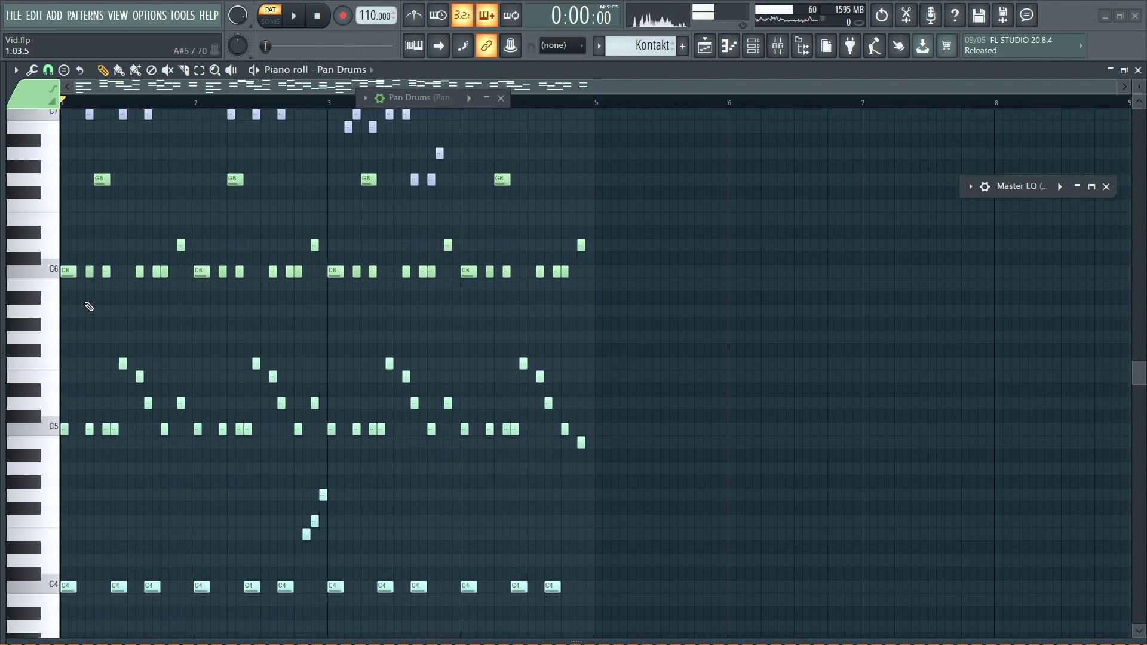
left_click_drag(47, 310, 385, 163)
left_click(505, 180, "ctrl")
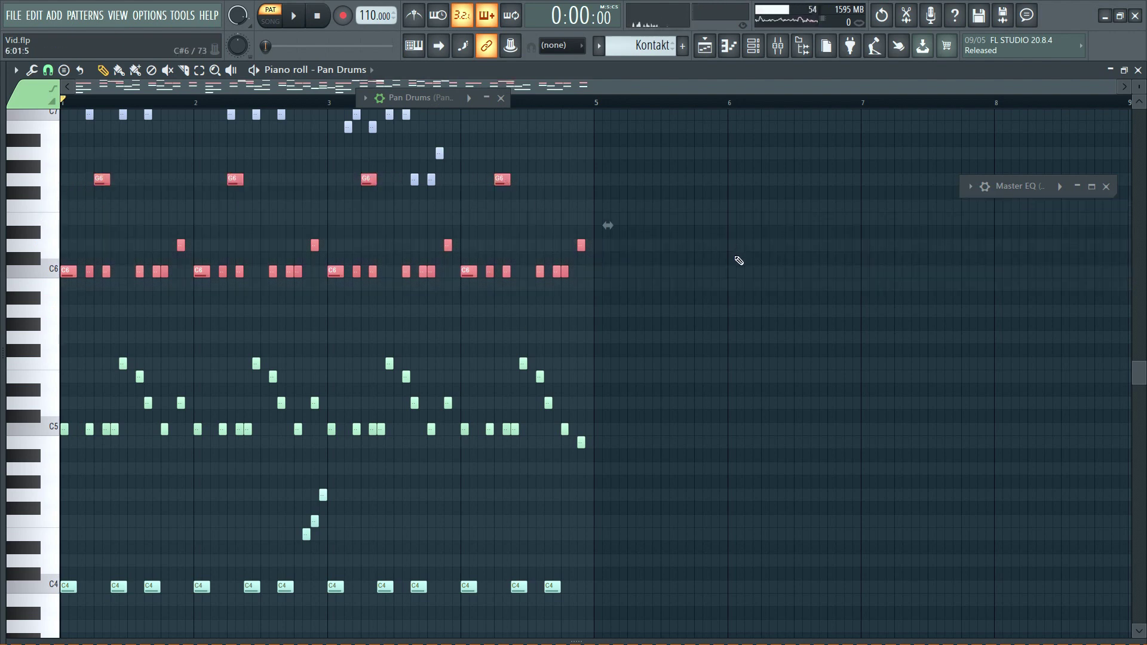
Select the C5 layer from B4 to F5, followed by the C4 layer including the three-note run up to G4.
scroll(738, 260, "down", 4)
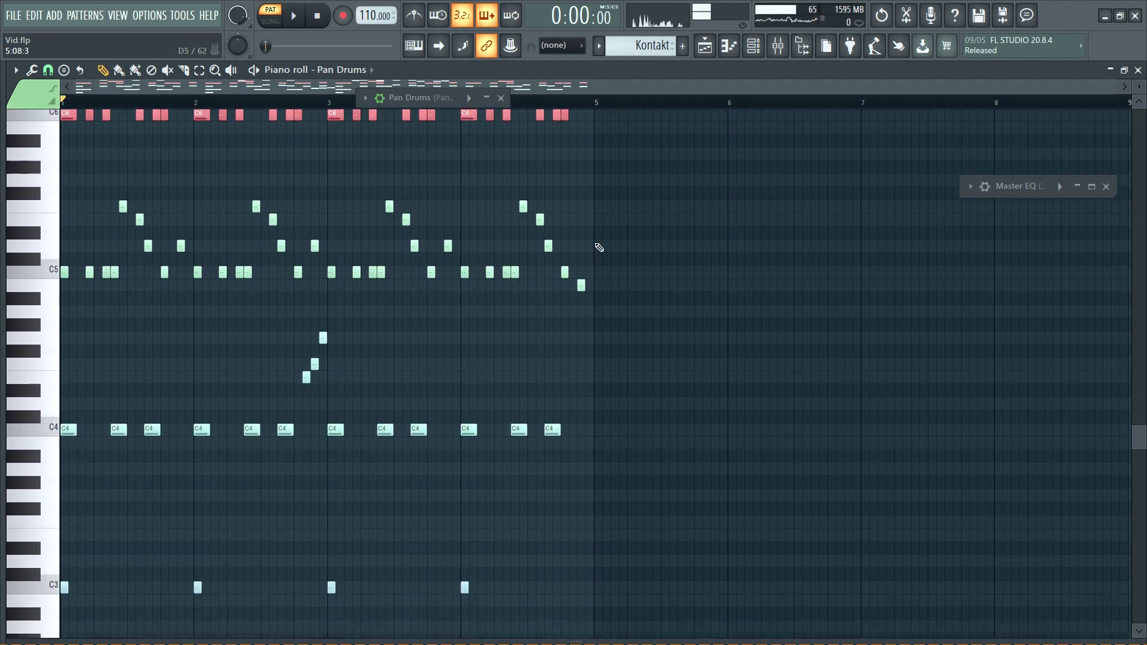
left_click_drag(40, 179, 36, 293)
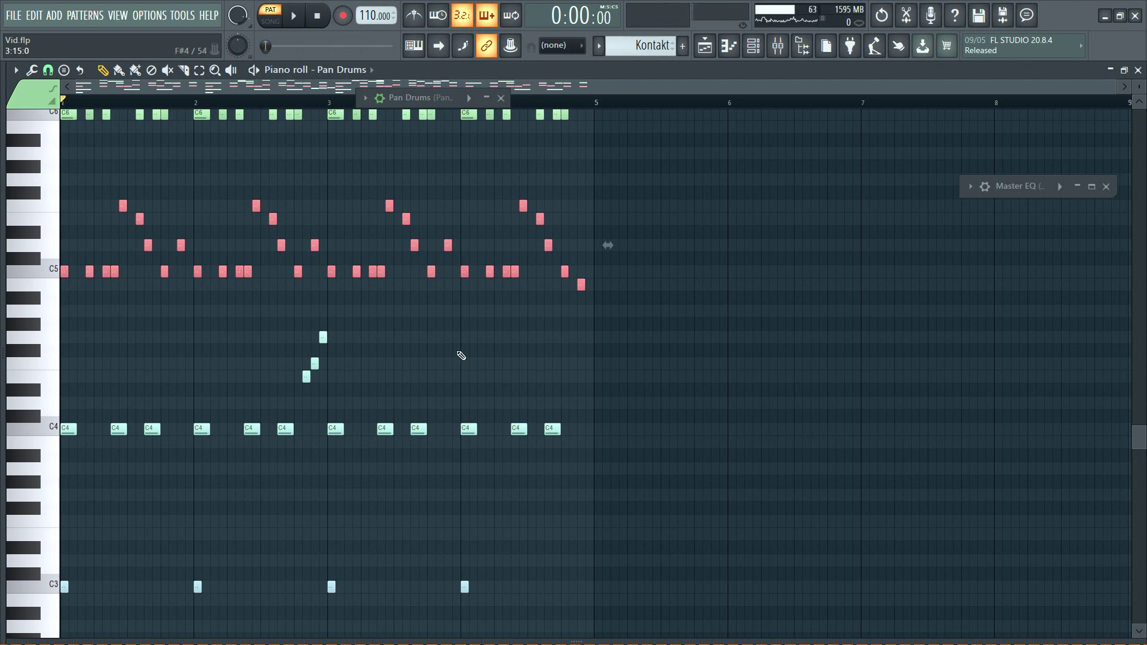
scroll(487, 352, "up", 2)
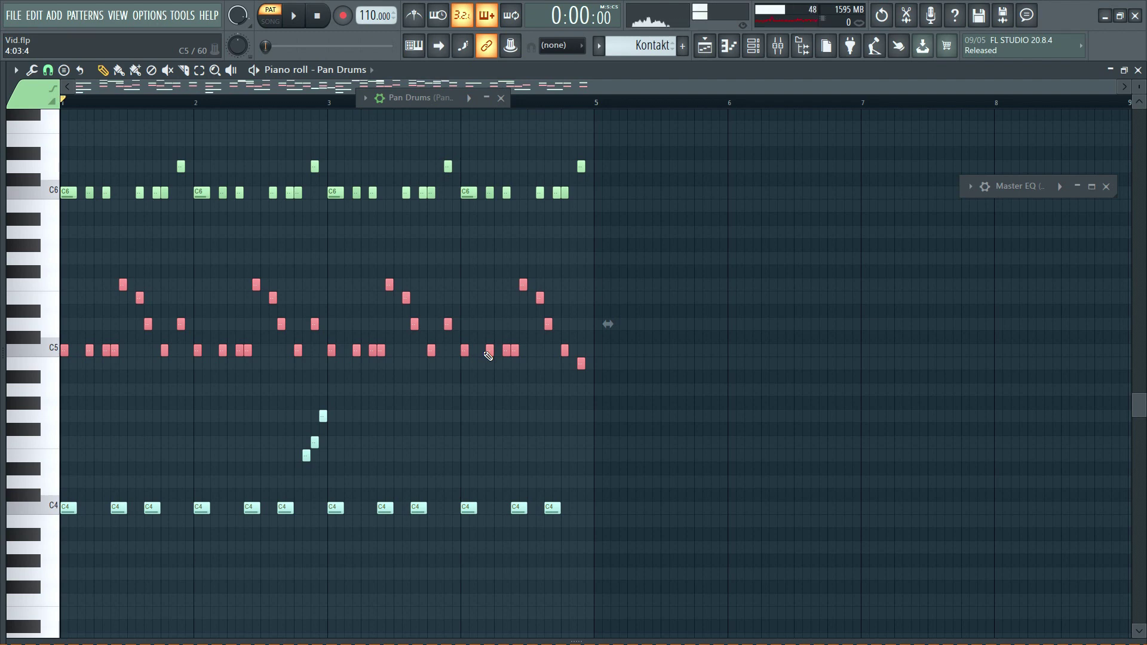
scroll(508, 343, "down", 5)
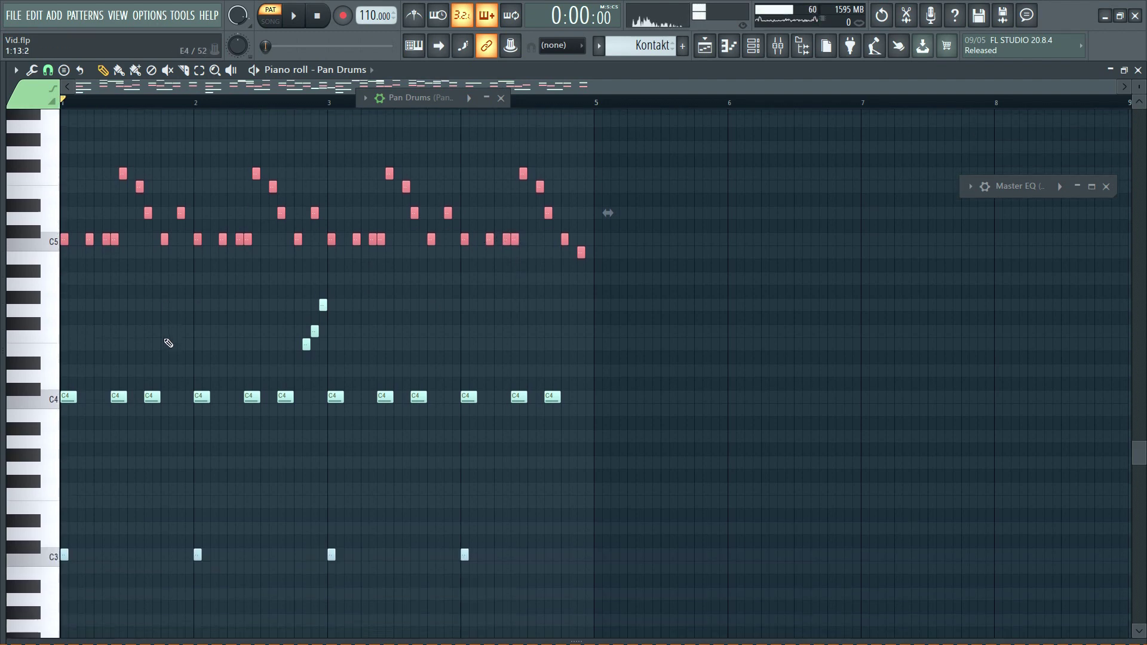
left_click_drag(36, 203, 7, 340)
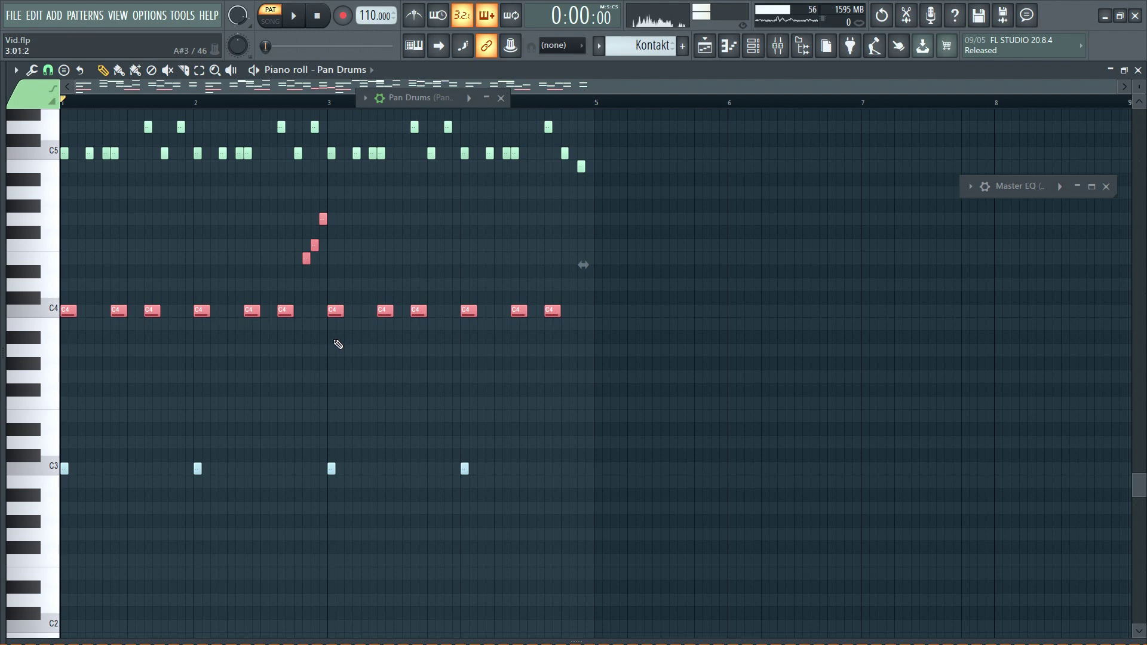
Select the four C3 notes at the start of each bar.
scroll(352, 339, "up", 6)
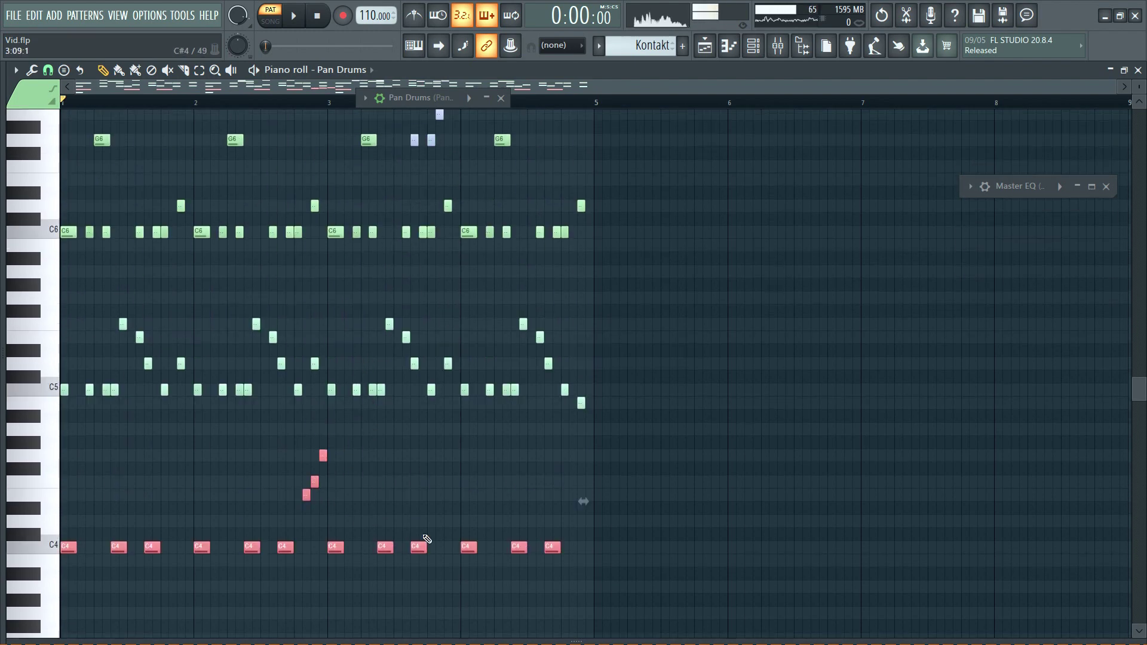
scroll(323, 377, "up", 1)
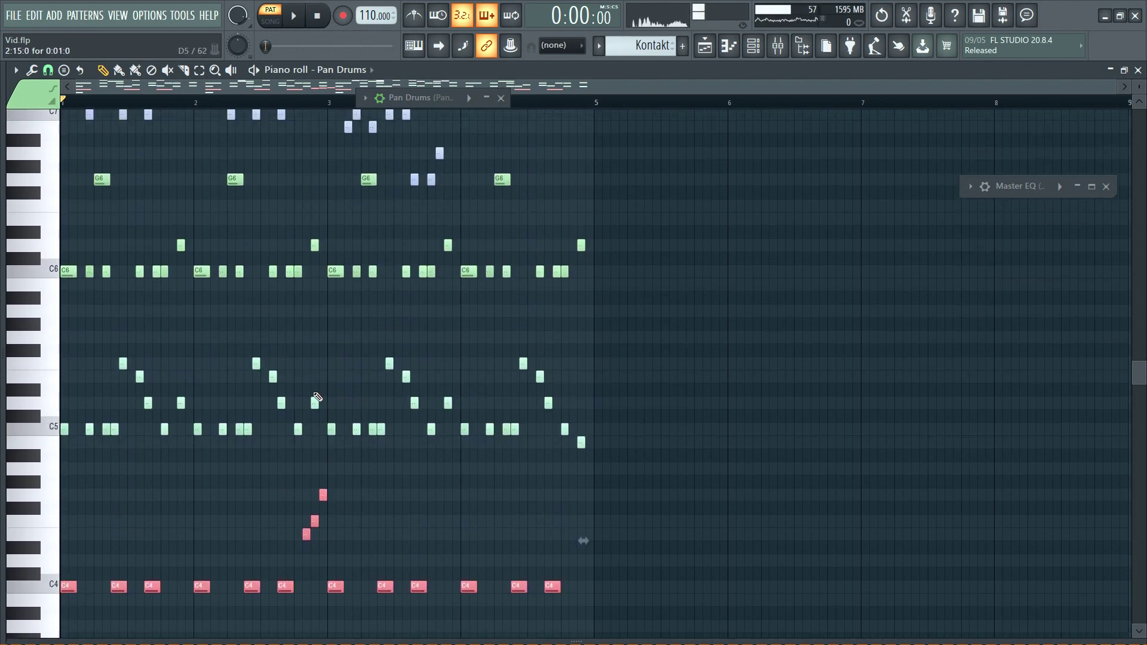
scroll(320, 517, "up", 3)
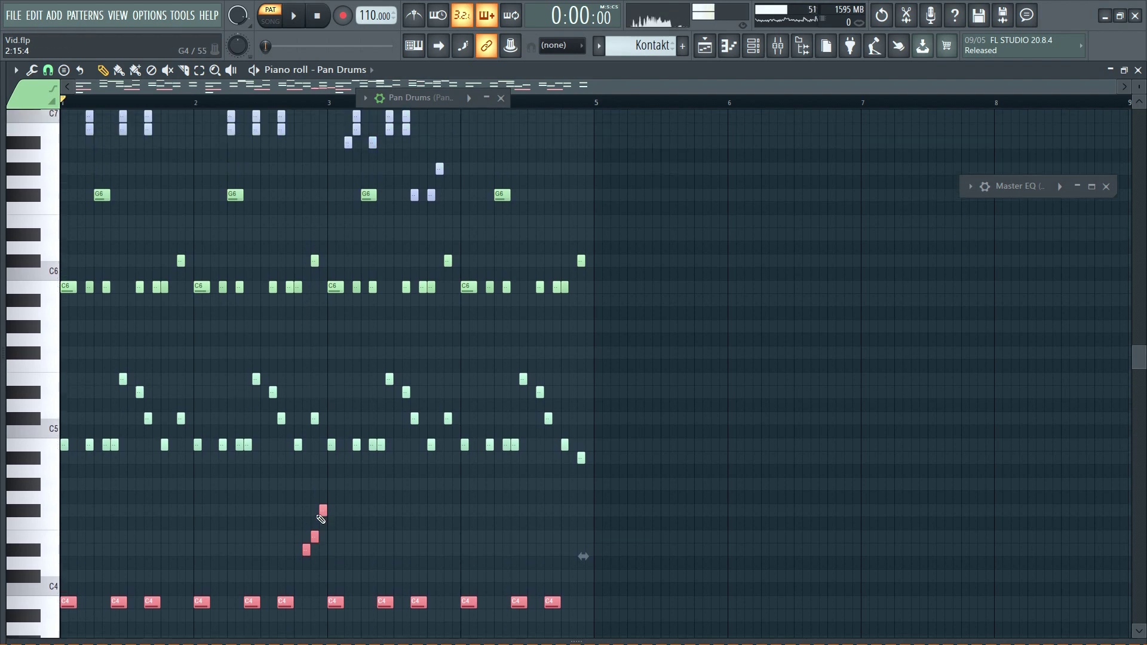
scroll(315, 483, "down", 3)
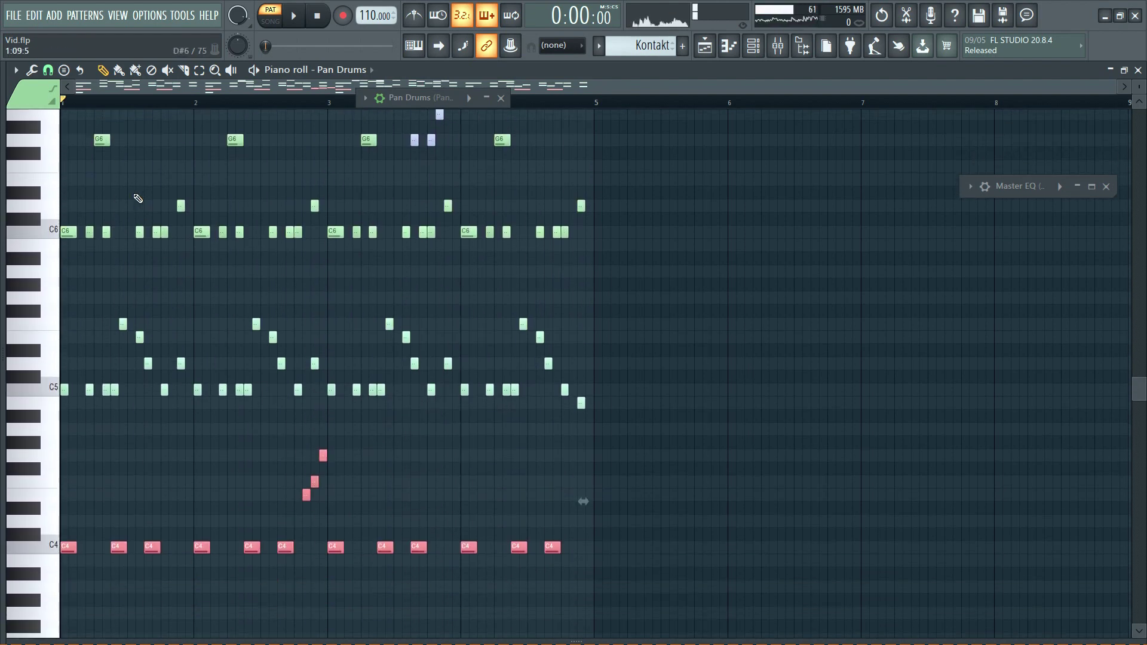
left_click_drag(37, 418, 30, 198)
scroll(291, 311, "down", 15)
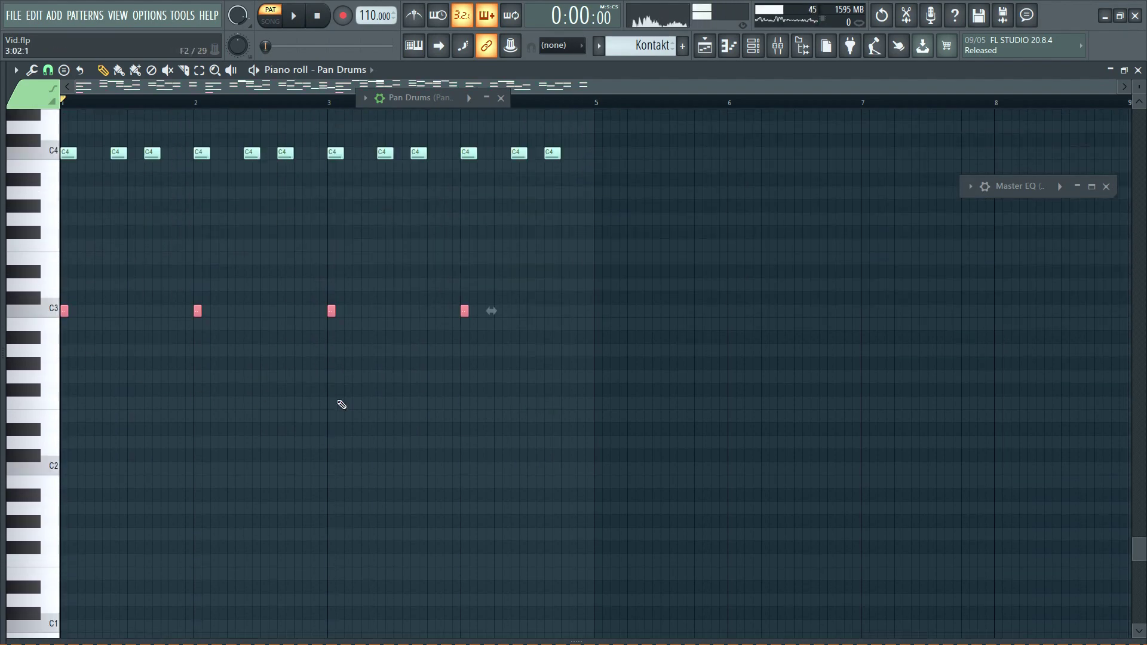
Select all blue notes of the highest layer, from G6 to C7, across the first three bars.
scroll(339, 404, "up", 3)
scroll(249, 454, "up", 2)
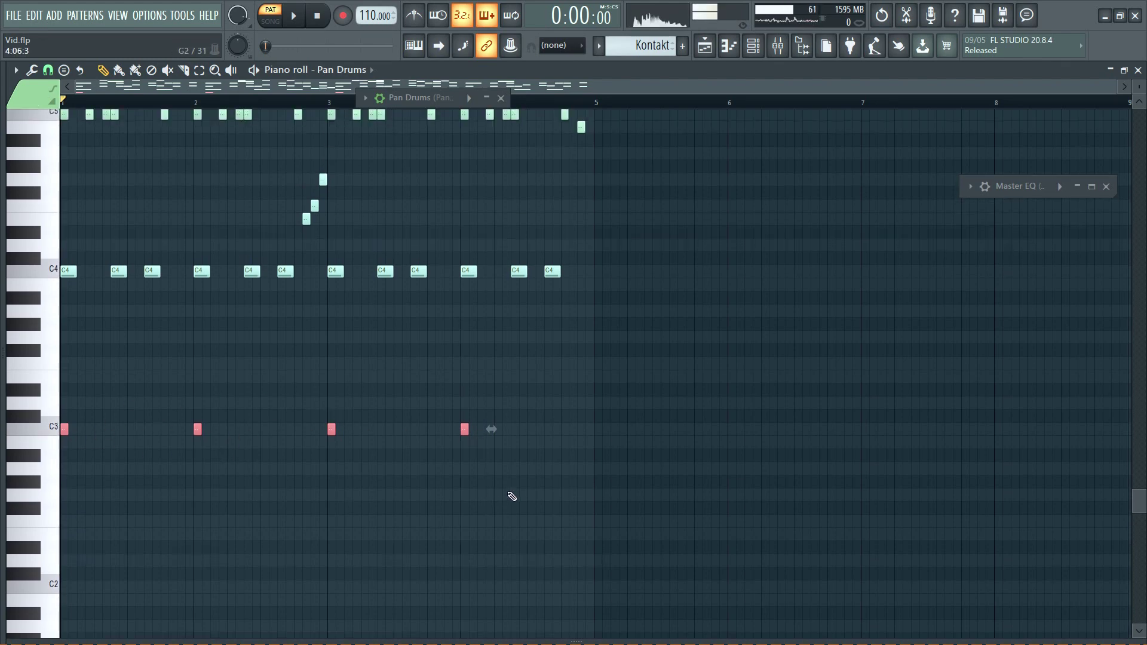
scroll(513, 497, "up", 12)
scroll(478, 454, "up", 2)
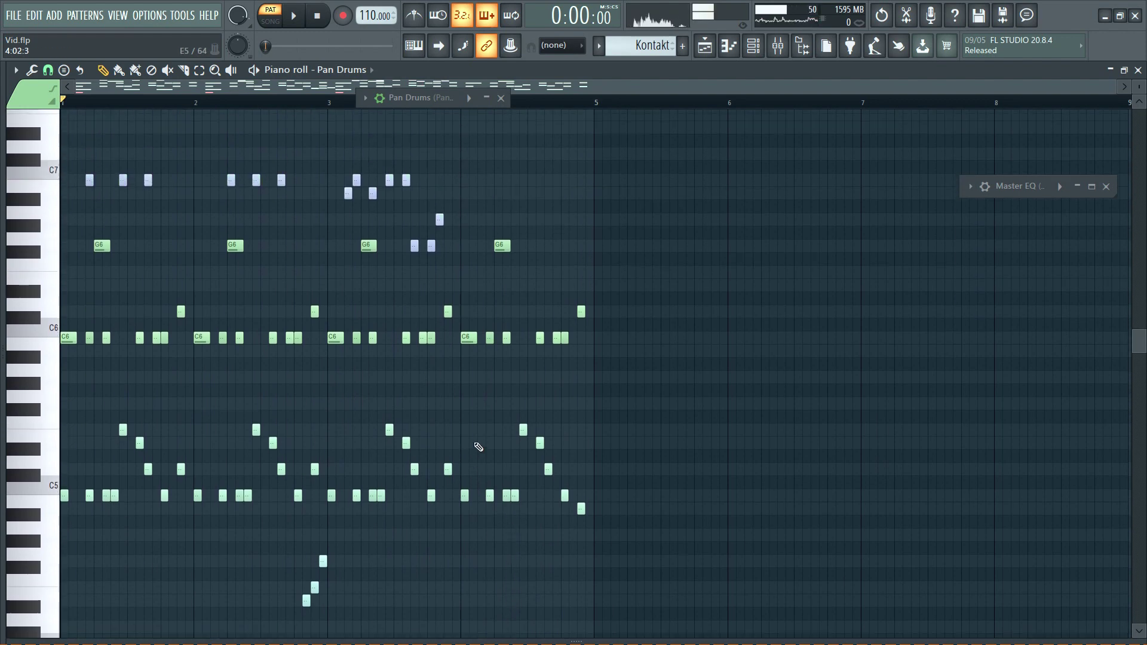
left_click_drag(412, 296, 451, 202)
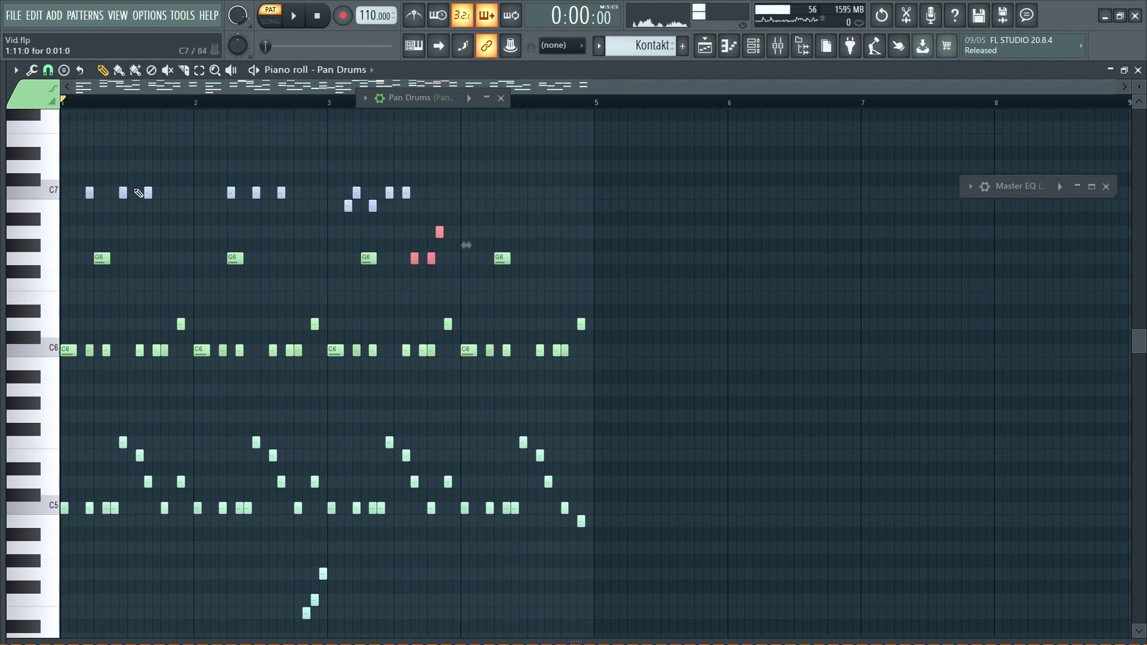
left_click_drag(37, 169, 33, 234)
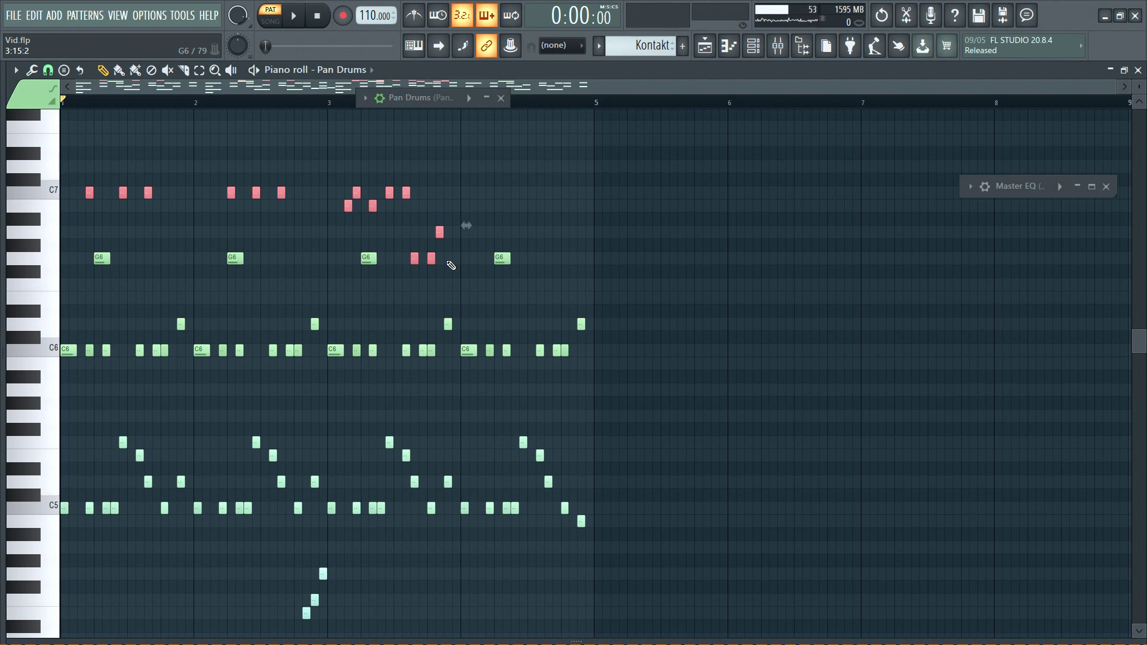
Examine how the note layers from C3 up to C7 fit together across the four-bar Pan Drums pattern.
scroll(457, 260, "down", 1)
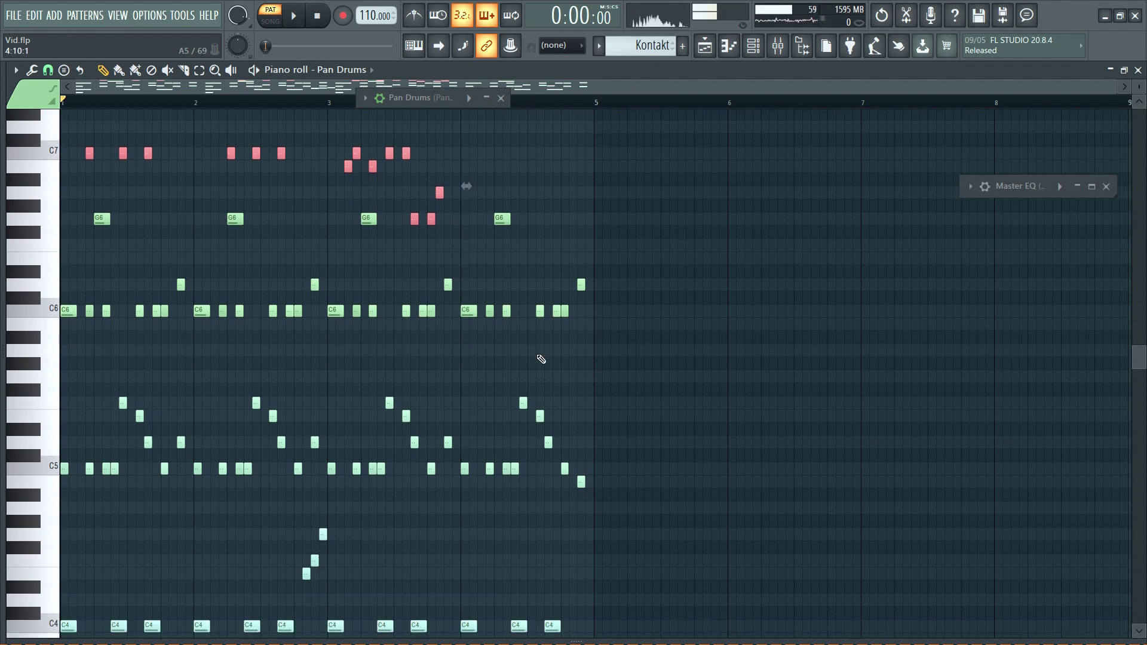
scroll(541, 359, "down", 1)
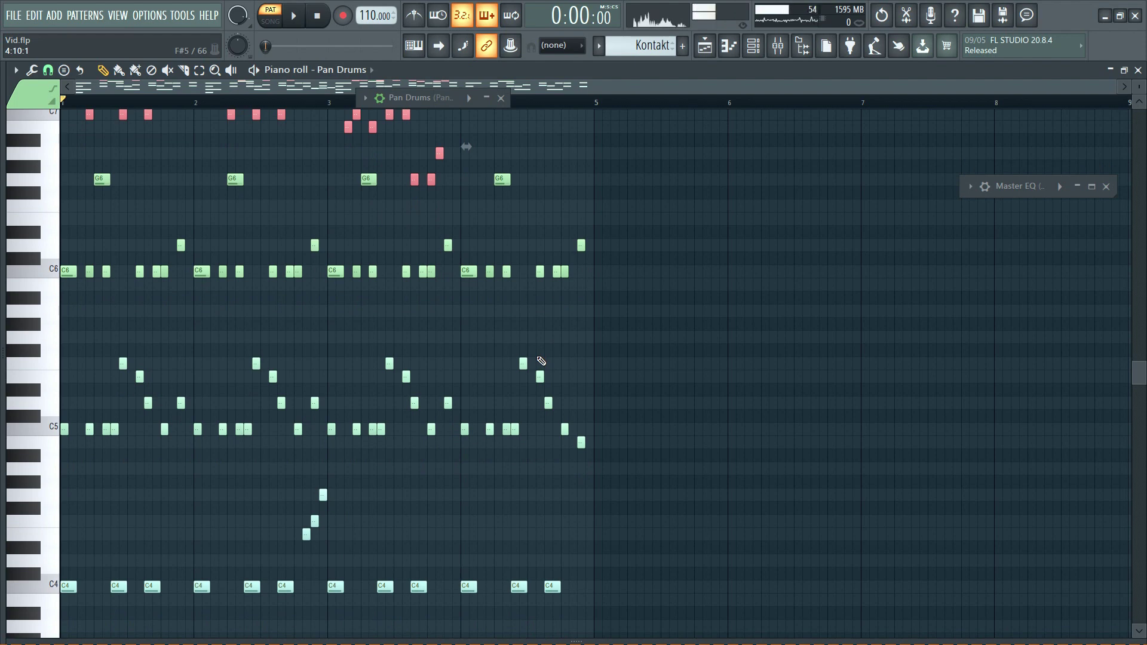
scroll(541, 361, "down", 6)
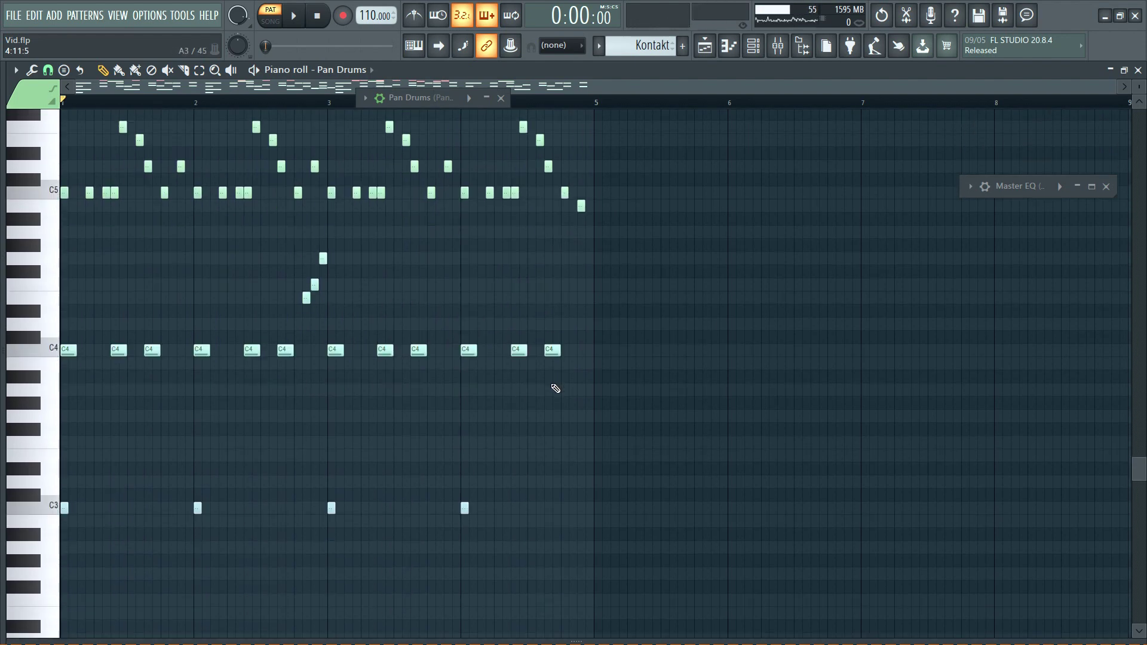
scroll(554, 389, "down", 2)
scroll(556, 389, "up", 2)
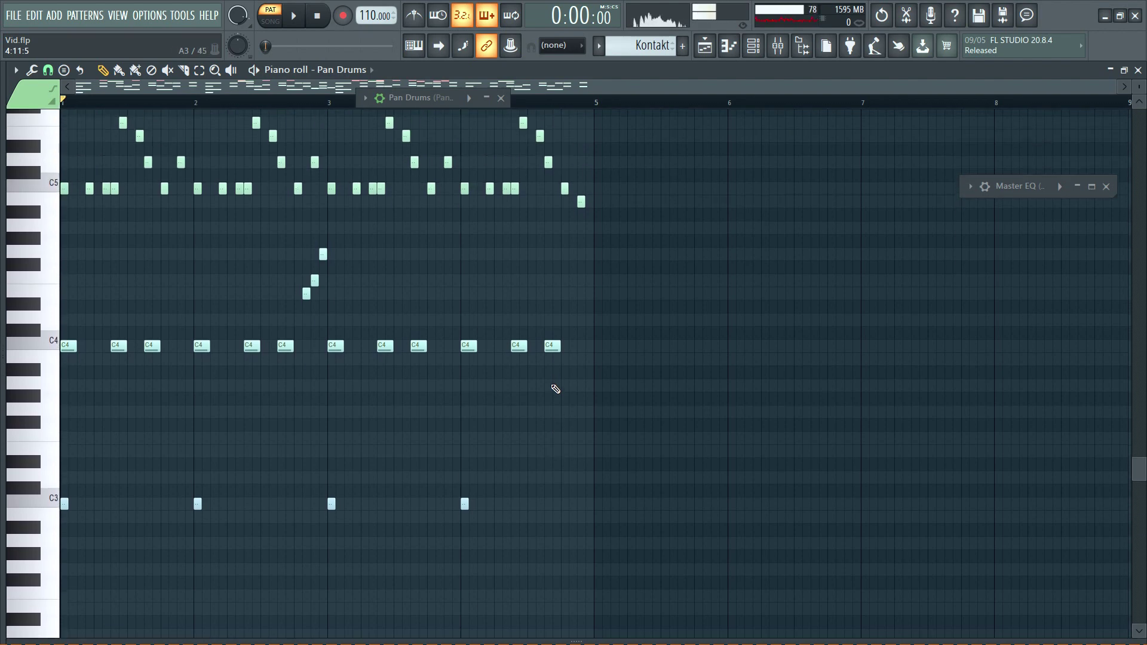
scroll(556, 398, "down", 1)
scroll(556, 401, "up", 10)
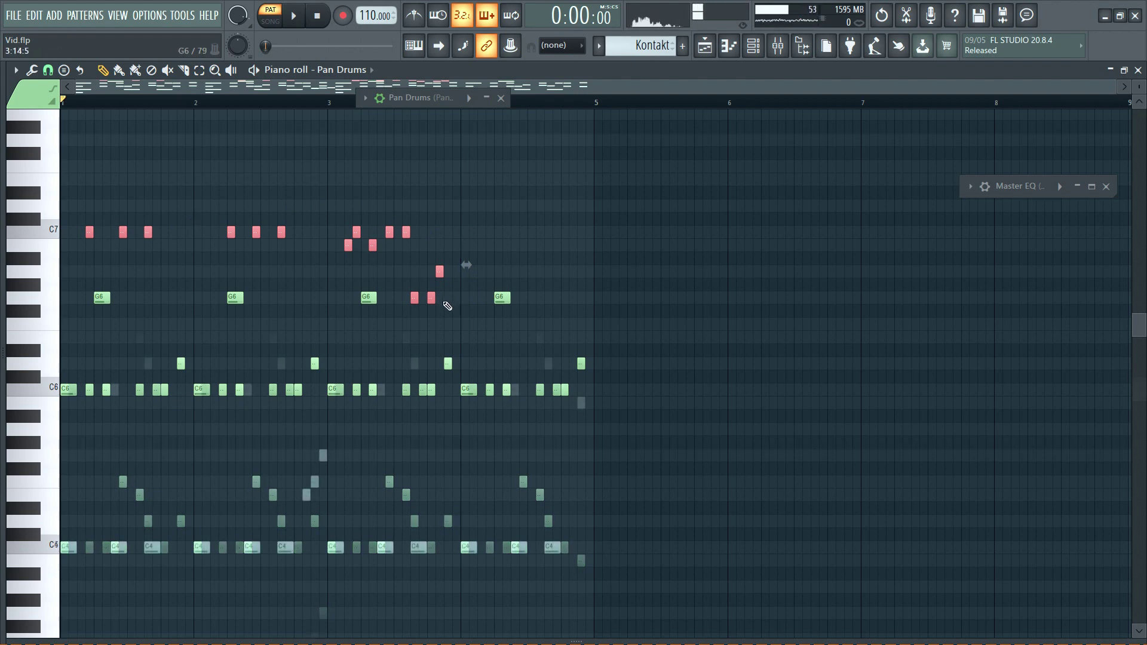
scroll(558, 325, "down", 4)
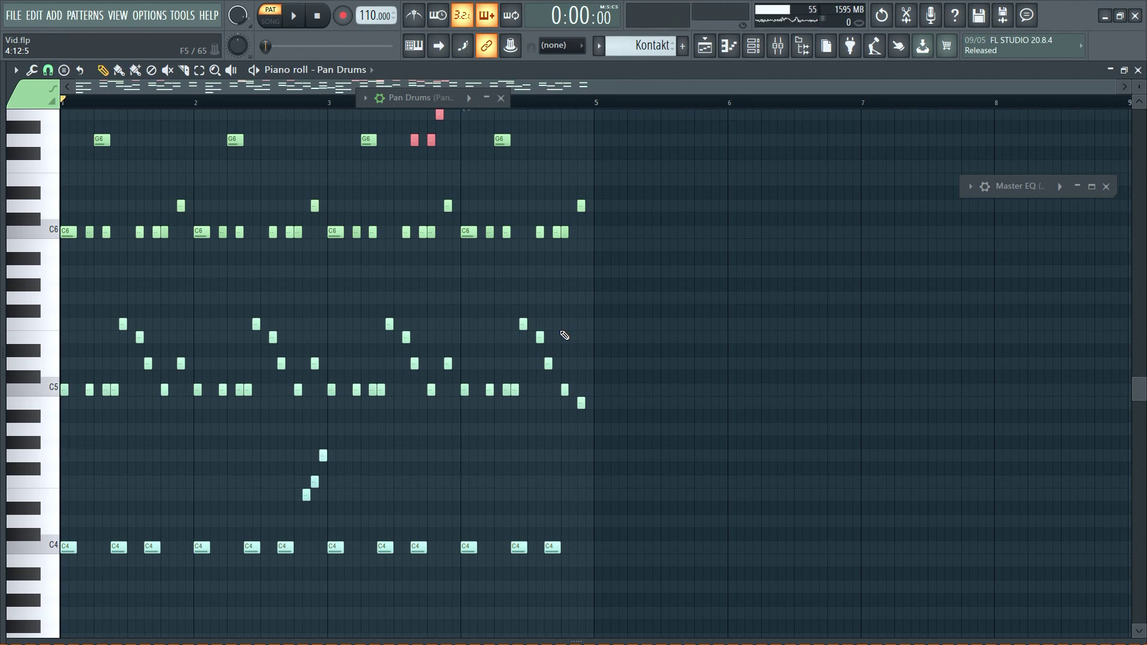
scroll(565, 336, "up", 1)
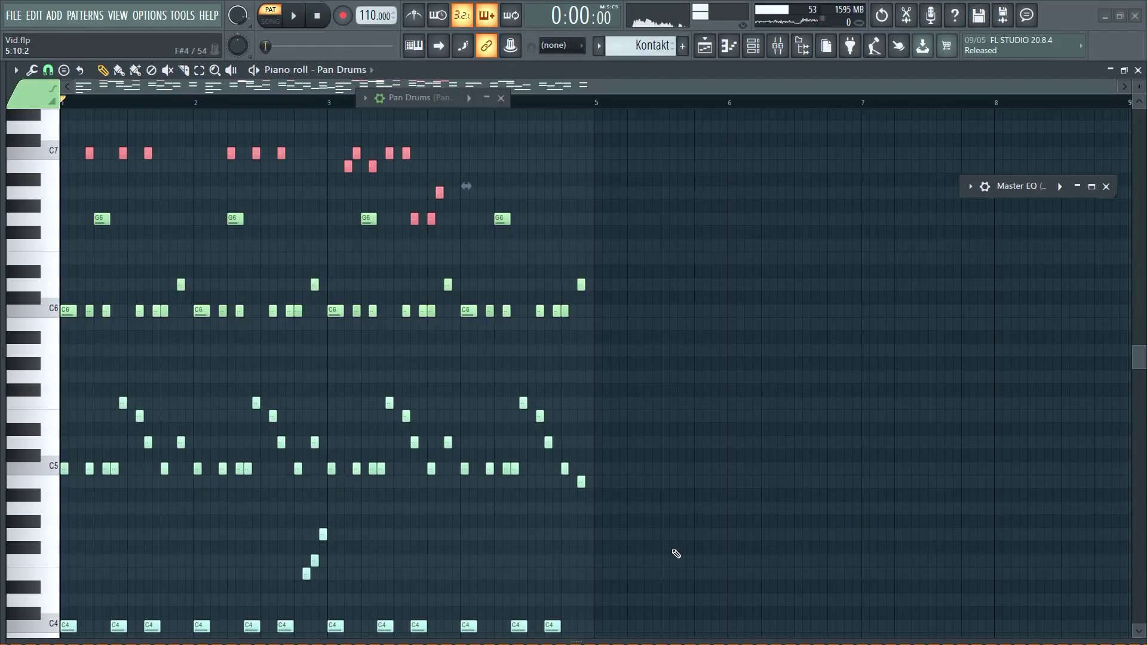
scroll(676, 554, "up", 1)
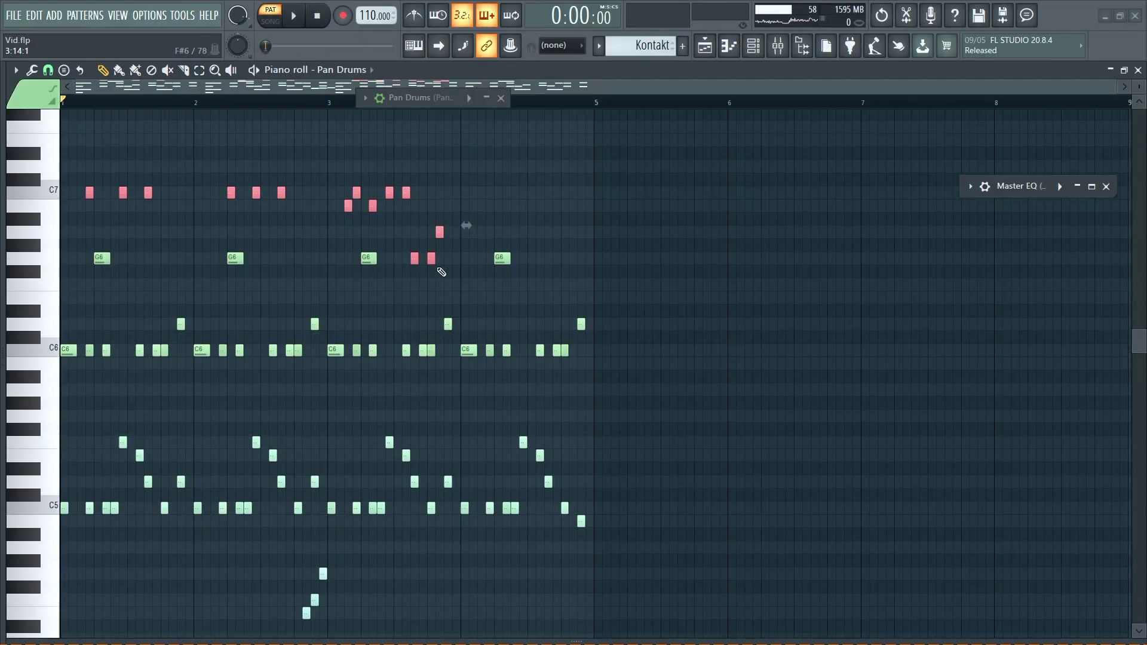
scroll(441, 272, "down", 4)
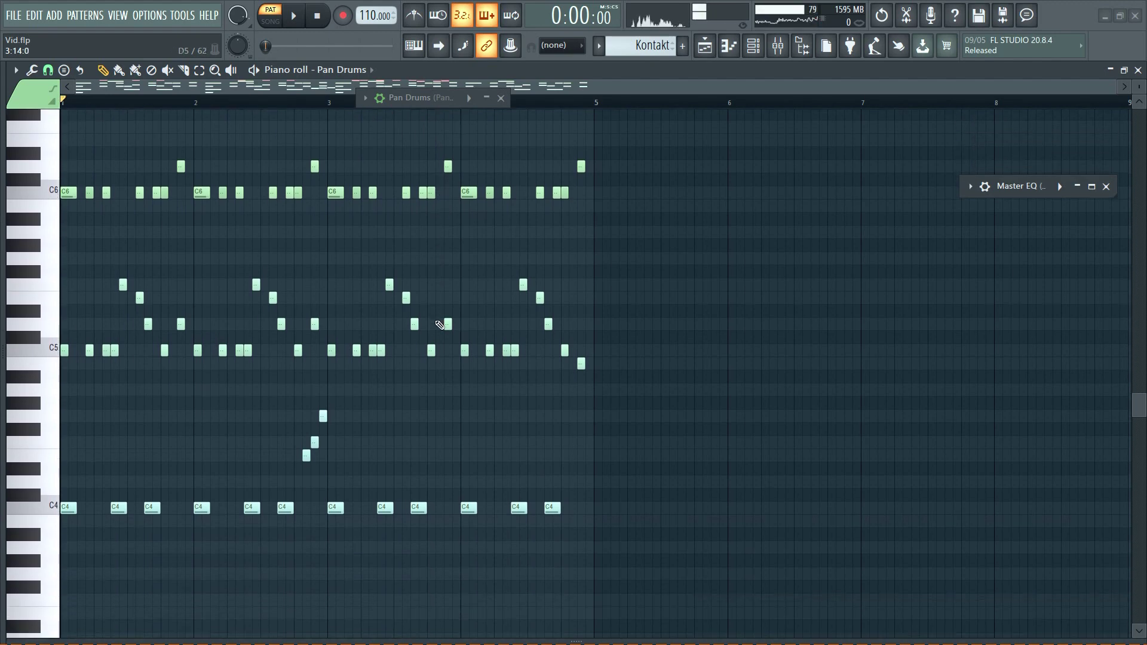
scroll(440, 324, "up", 2)
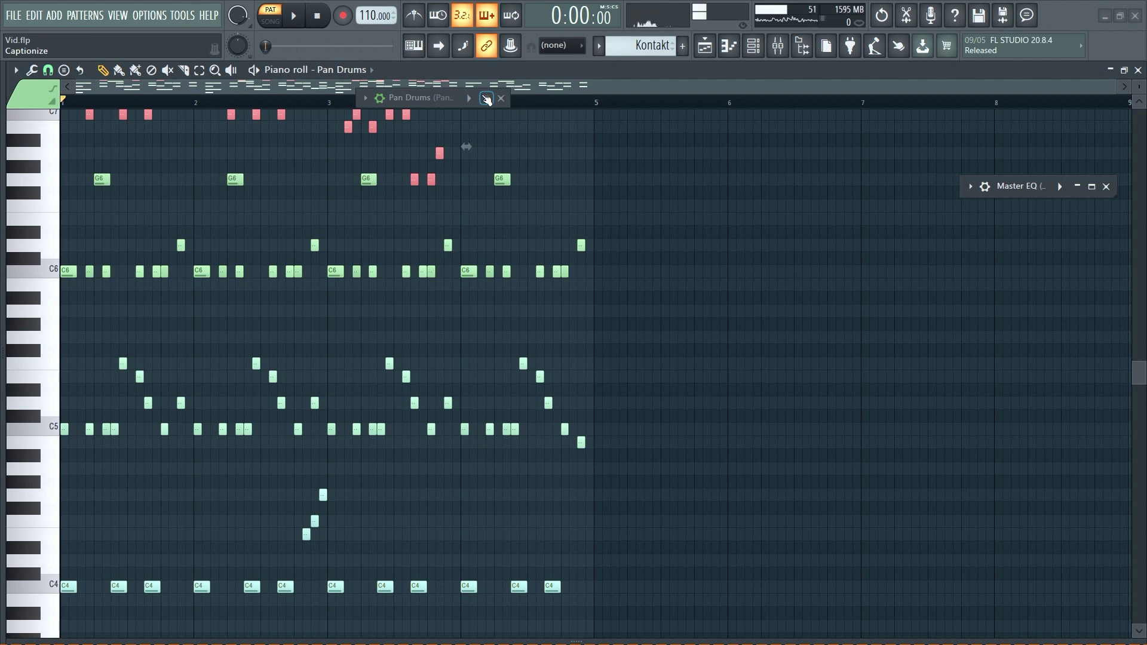
Switch the Pan Drums channel's Kontakt view from Violins 1 Essential to the Pan Drums Hang Mk1 Init instrument and collapse the plugin window.
left_click(487, 99)
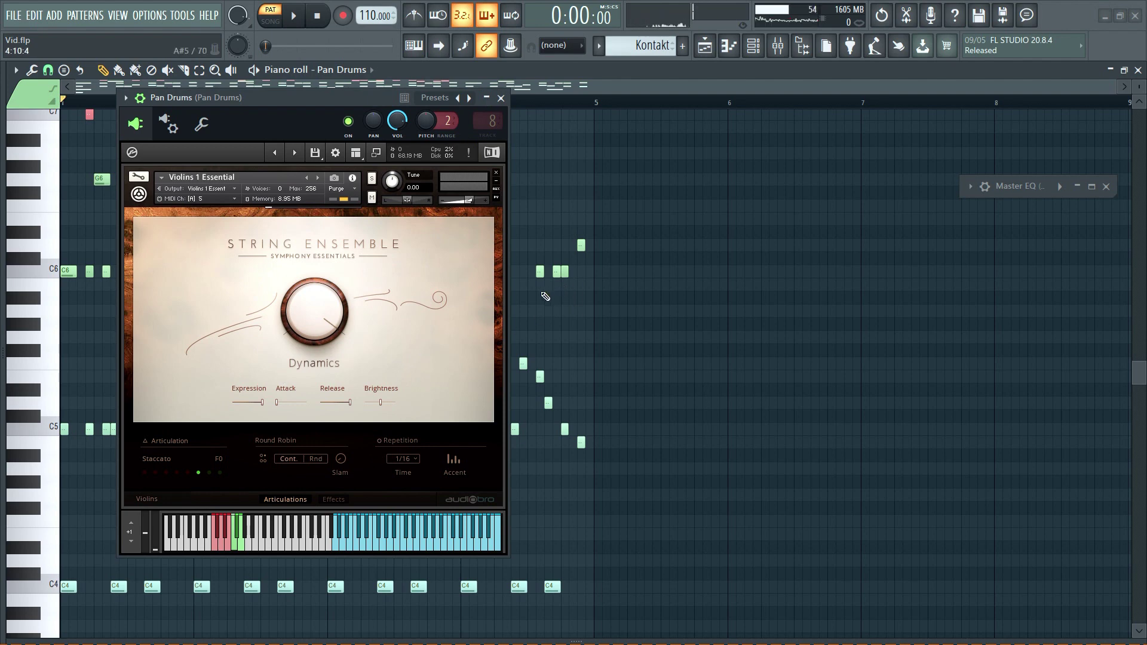
scroll(543, 296, "up", 3)
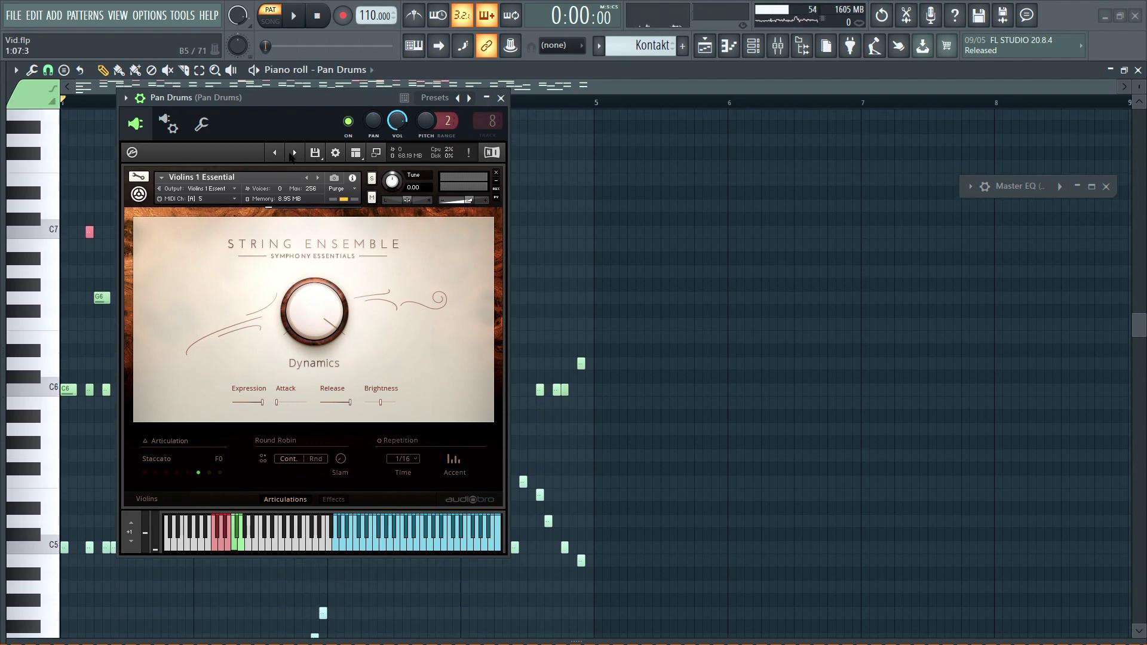
left_click(294, 153)
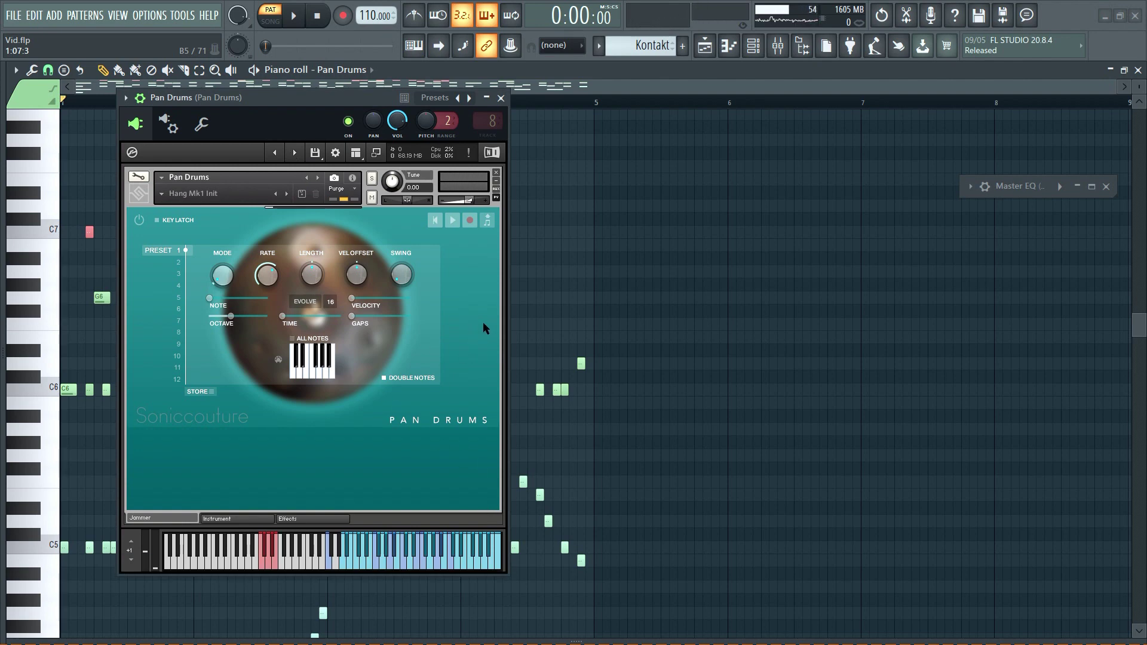
scroll(610, 292, "down", 4)
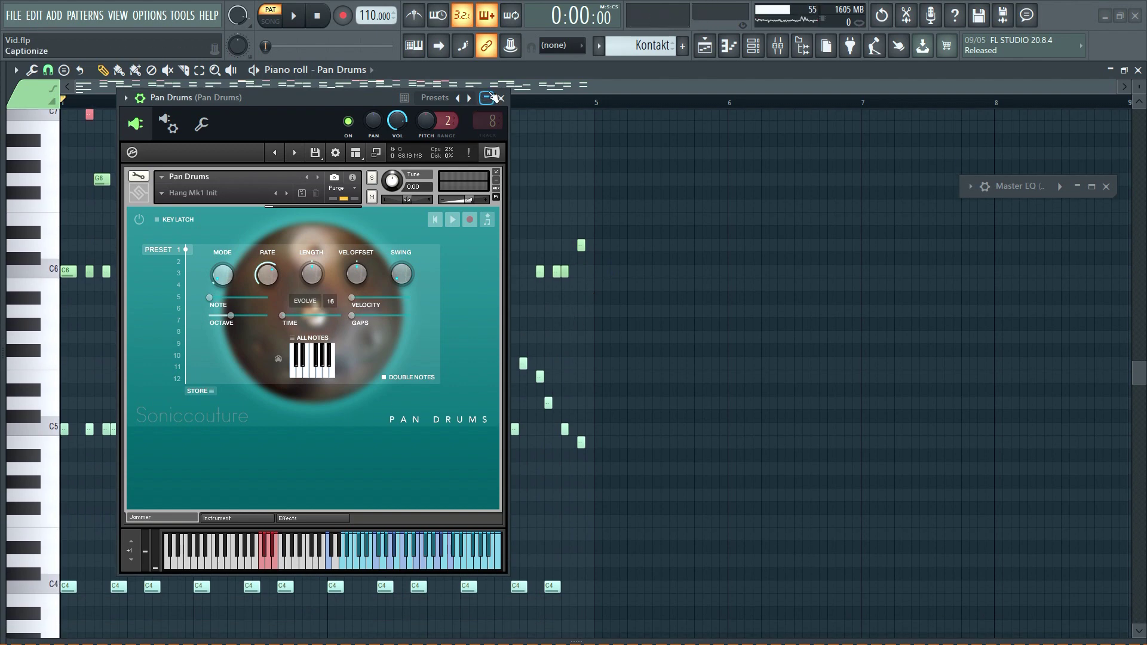
left_click(487, 97)
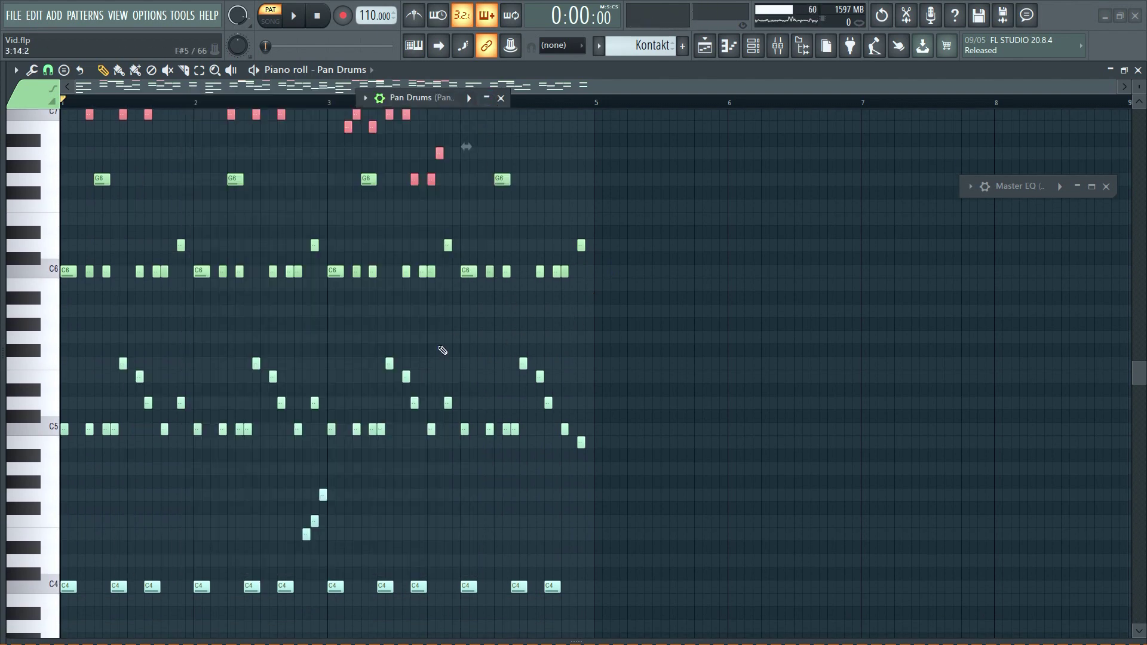
scroll(442, 334, "up", 3)
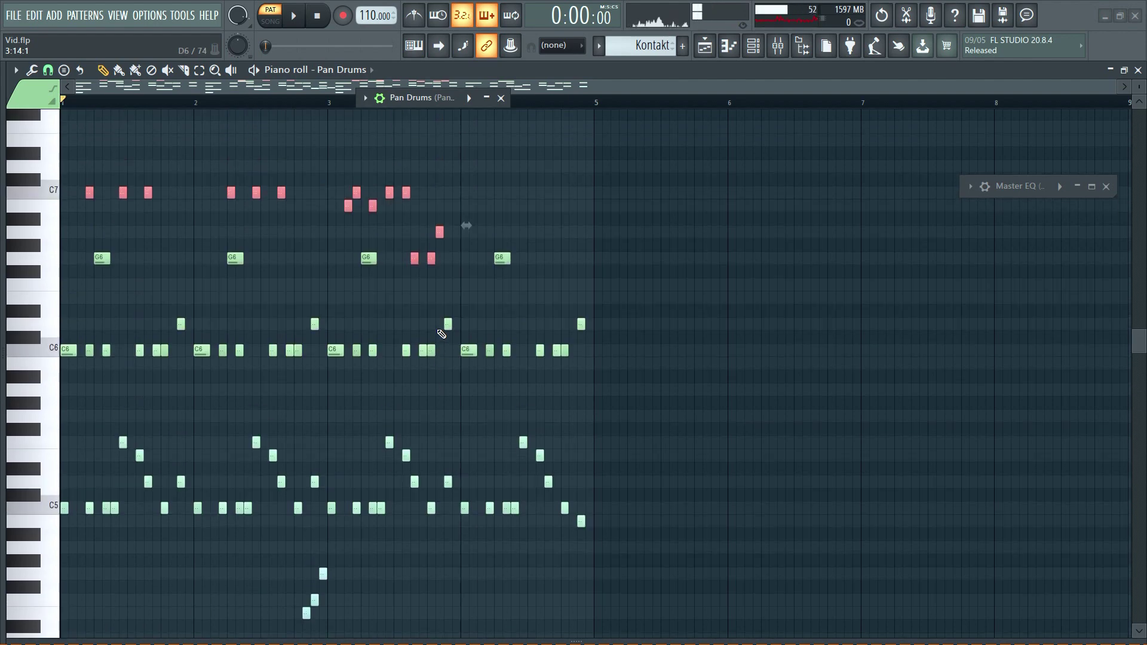
Select the green note layer around C6 and G6 across all four bars of the Pan Drums pattern.
left_click_drag(52, 382, 65, 317)
left_click_drag(106, 254, 371, 274)
left_click(502, 259, "ctrl+shift")
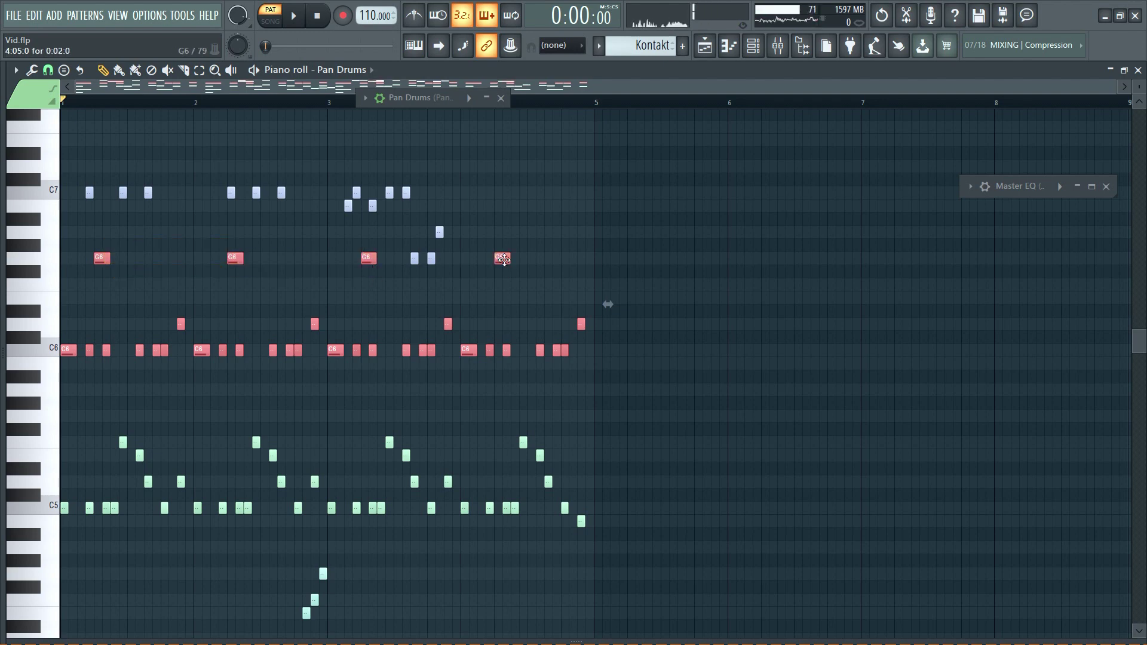
scroll(693, 337, "down", 3)
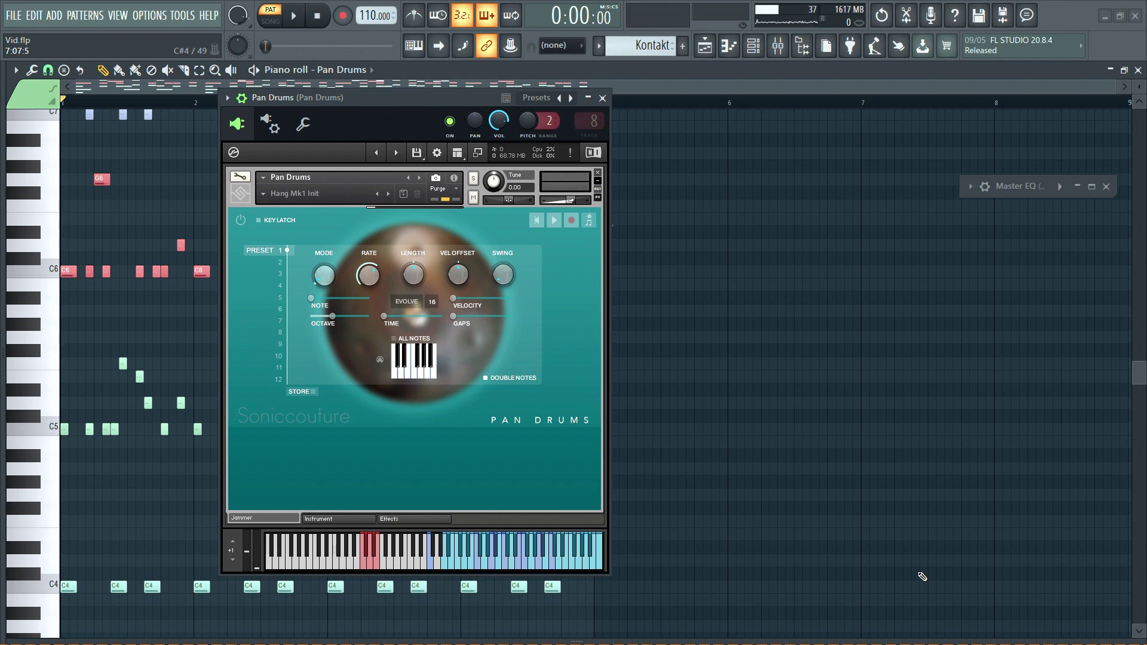
Move the Pan Drums plugin window clear of the four-bar pattern so both the notes and the instrument can be viewed.
left_click_drag(429, 100, 845, 83)
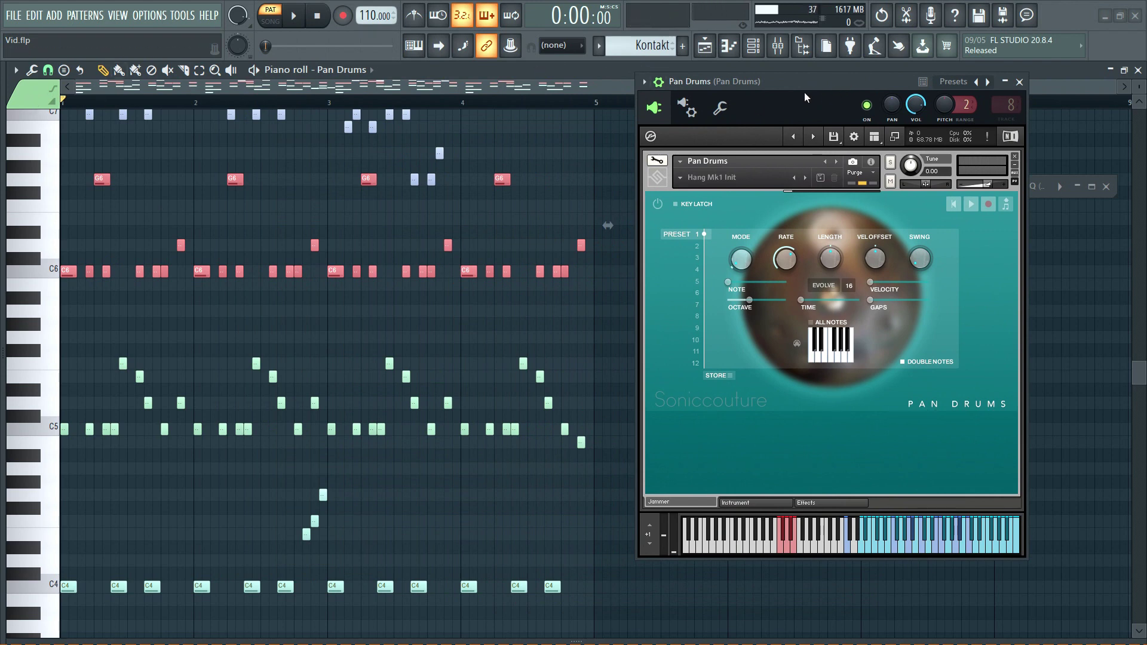
left_click_drag(805, 92, 830, 106)
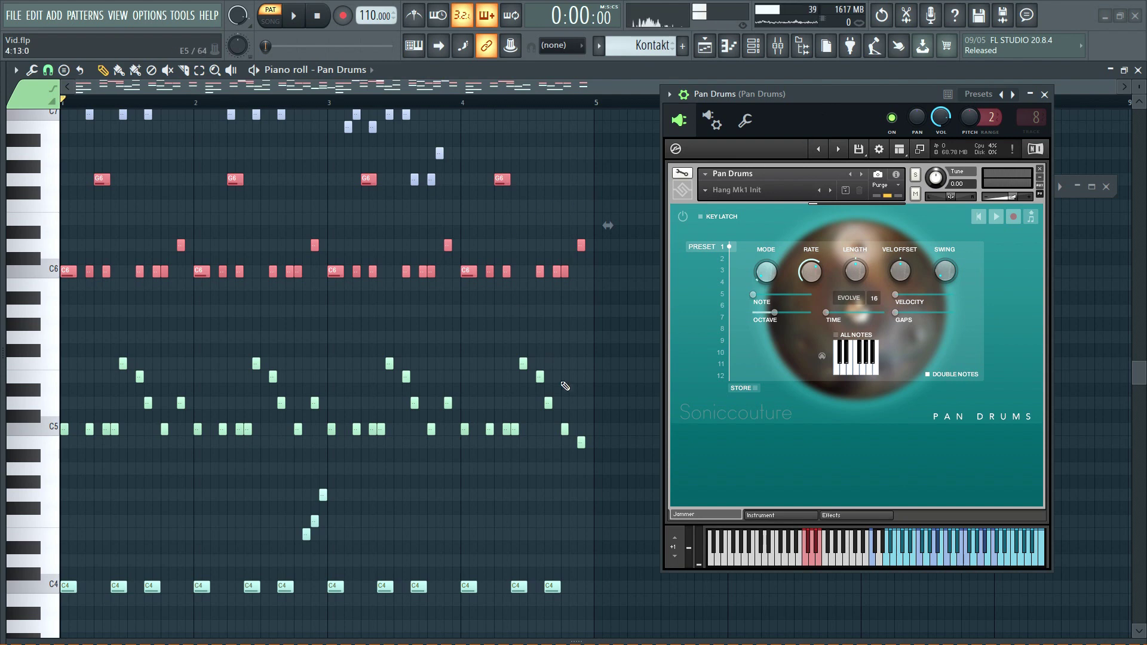
scroll(565, 386, "up", 3)
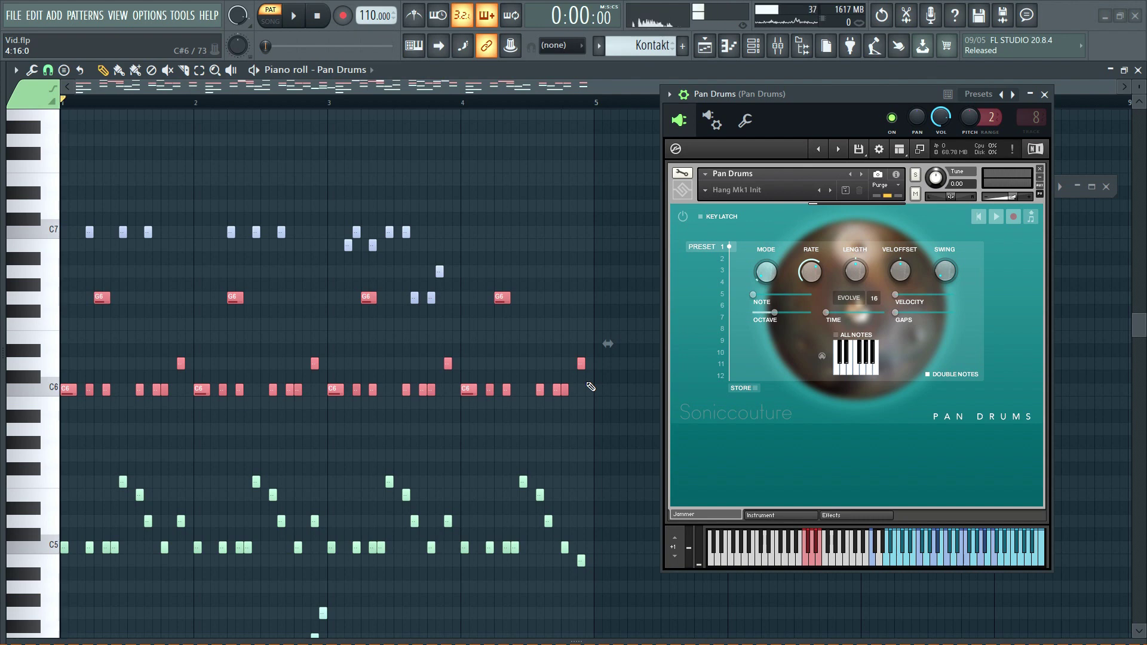
scroll(590, 387, "down", 1)
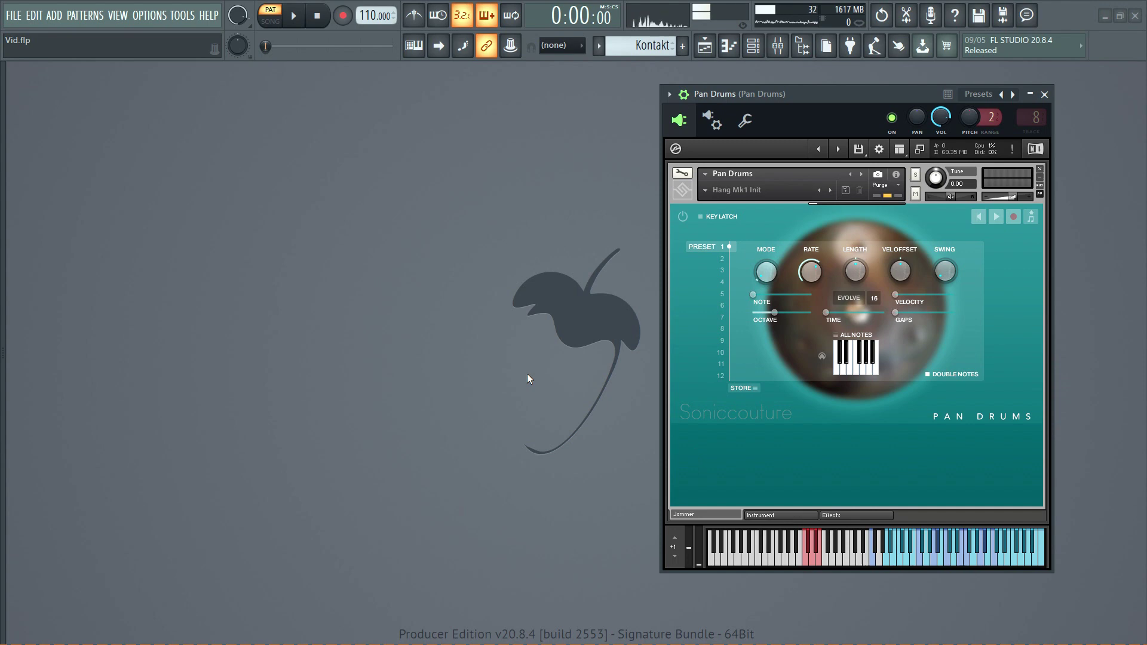
Play back the pattern briefly and switch the Kontakt view to Session Horns - Single Articulation.
key("space")
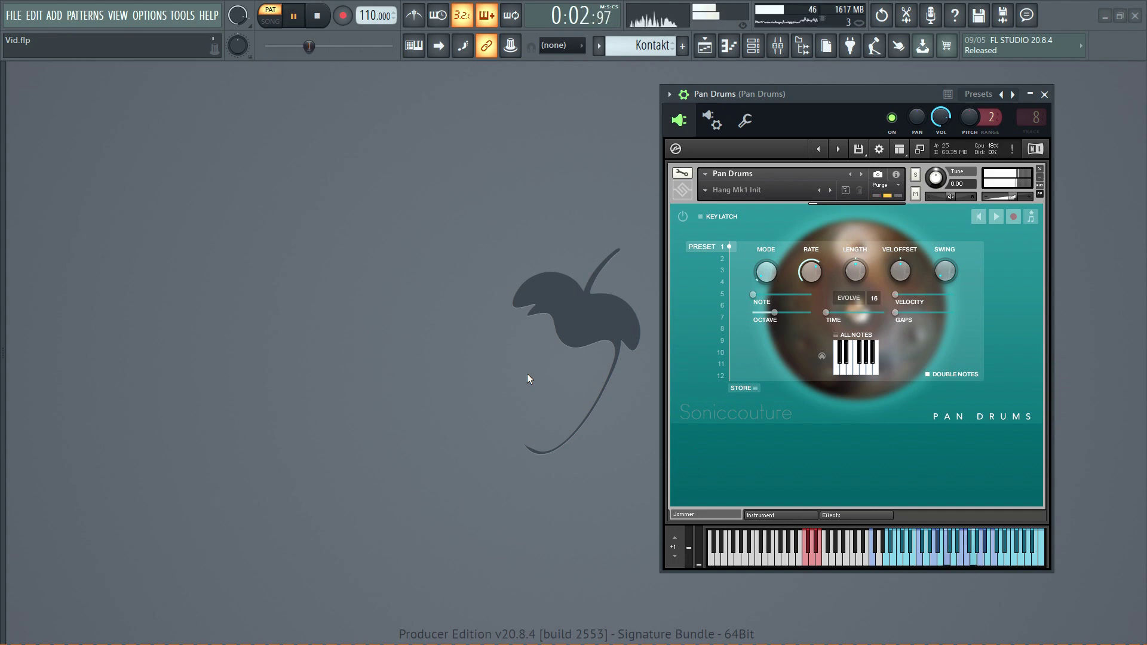
key("space")
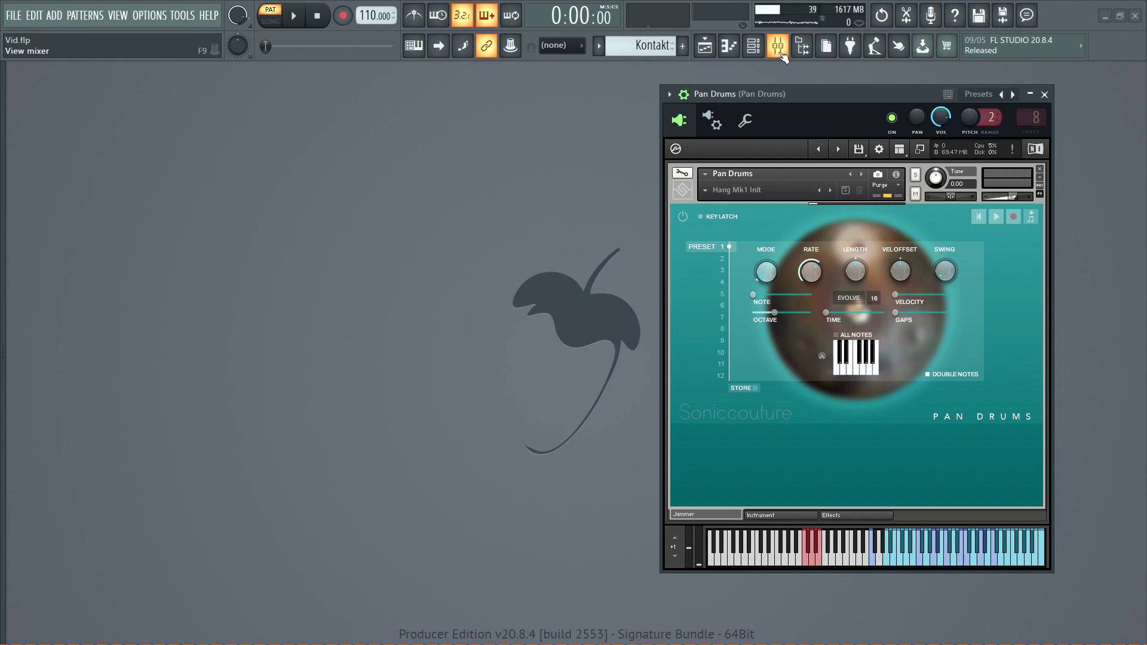
left_click(839, 153)
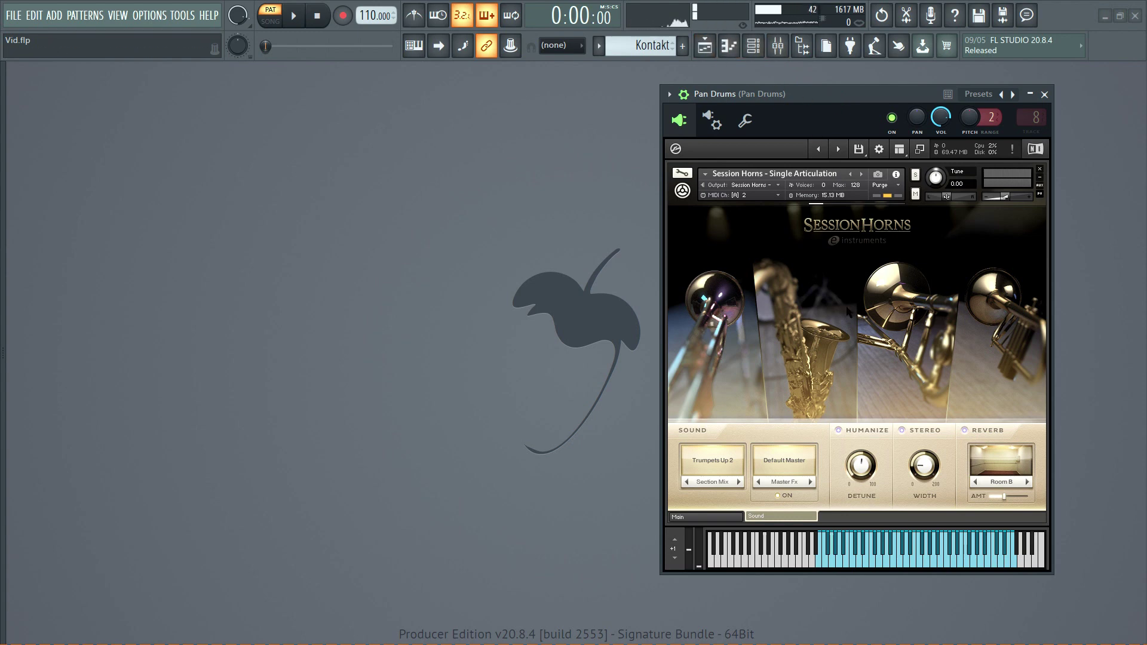
Reopen the Pan Drums piano roll alongside the Session Horns instrument.
left_click(706, 52)
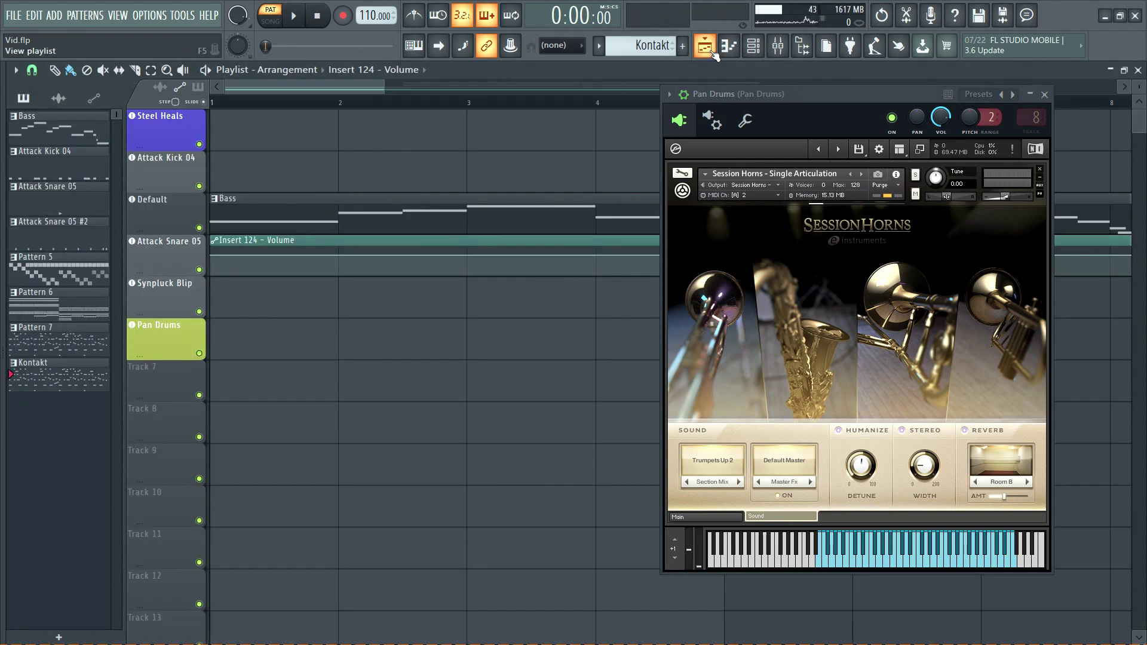
left_click(705, 47)
left_click(729, 46)
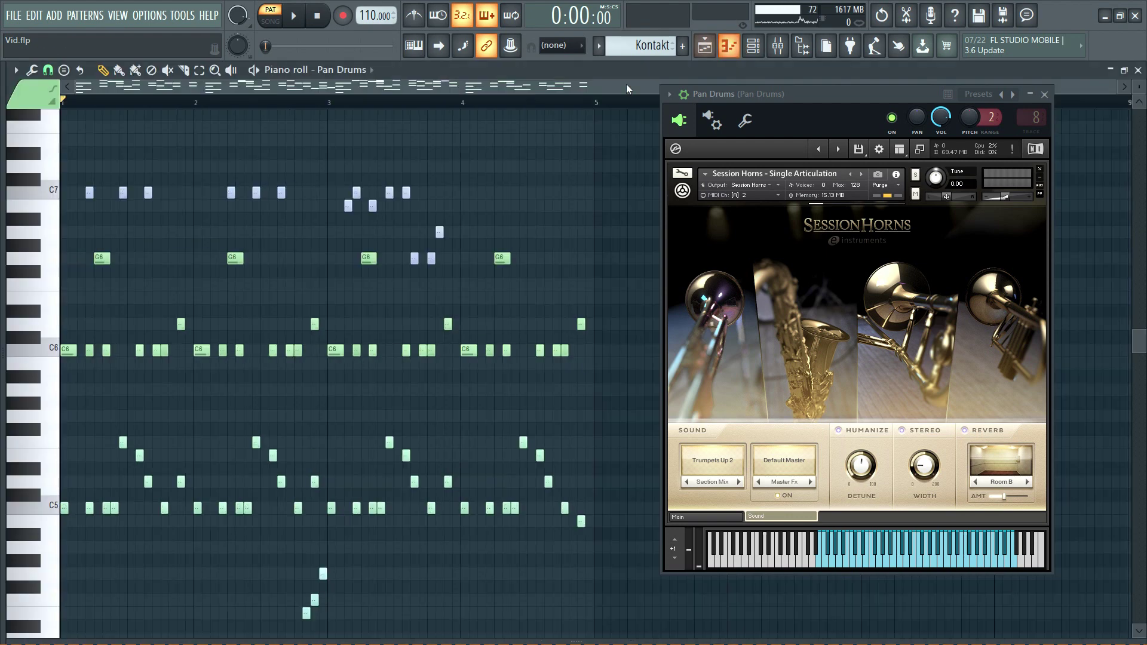
left_click(36, 90)
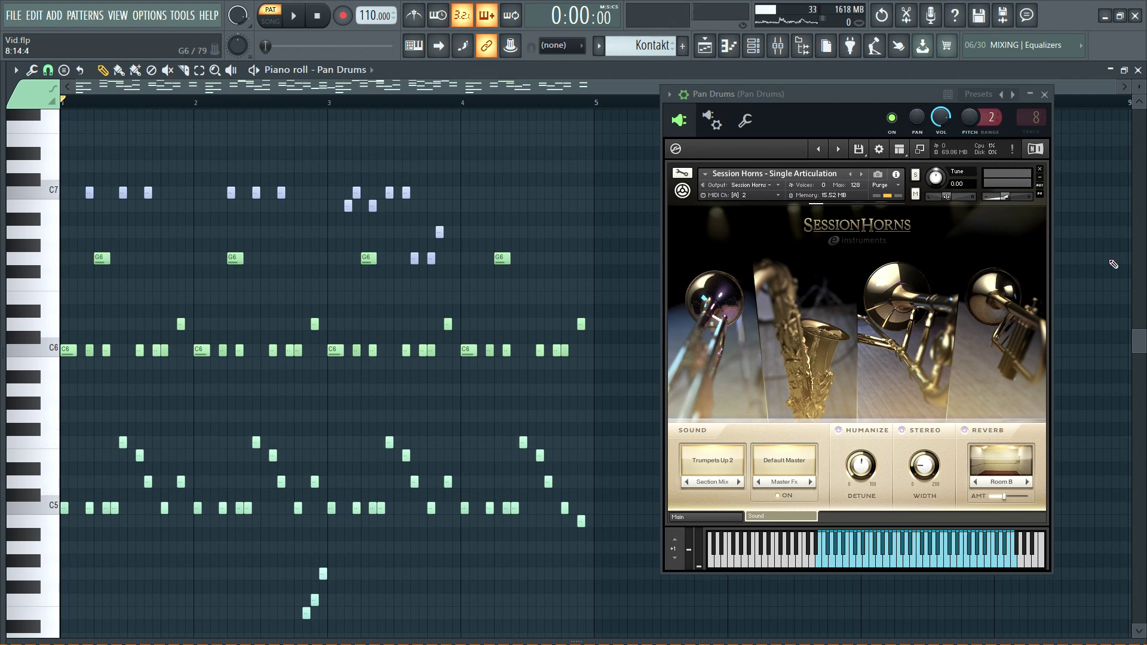
Set the Session Horns articulation to Sustain and audition the pattern with it.
left_click(709, 516)
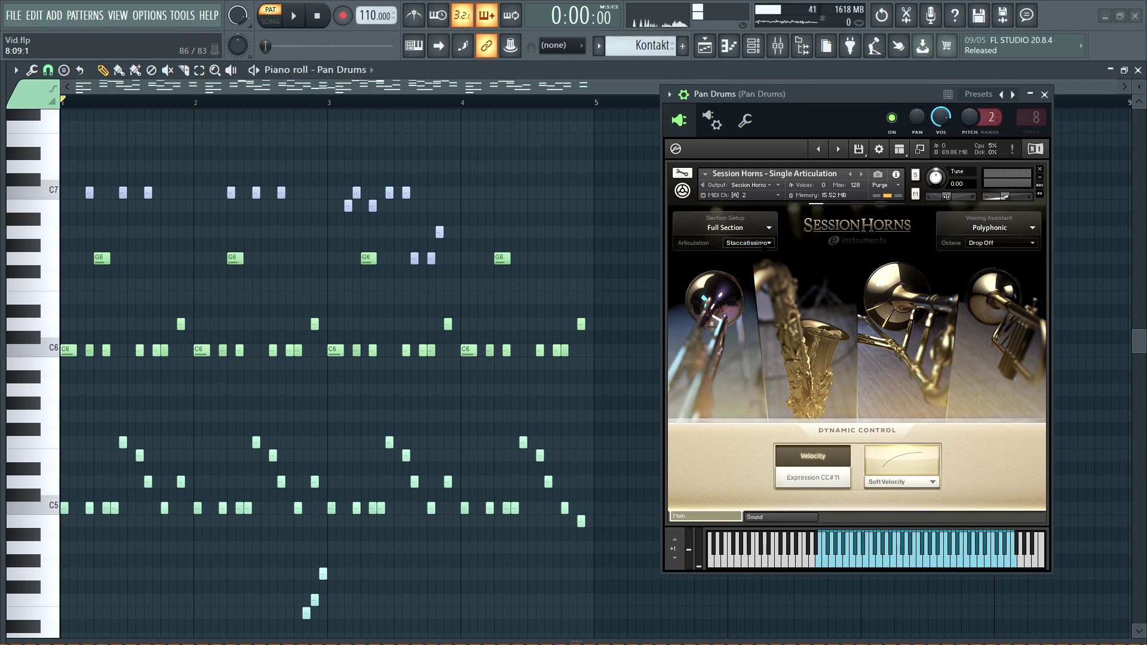
left_click(748, 243)
left_click(760, 251)
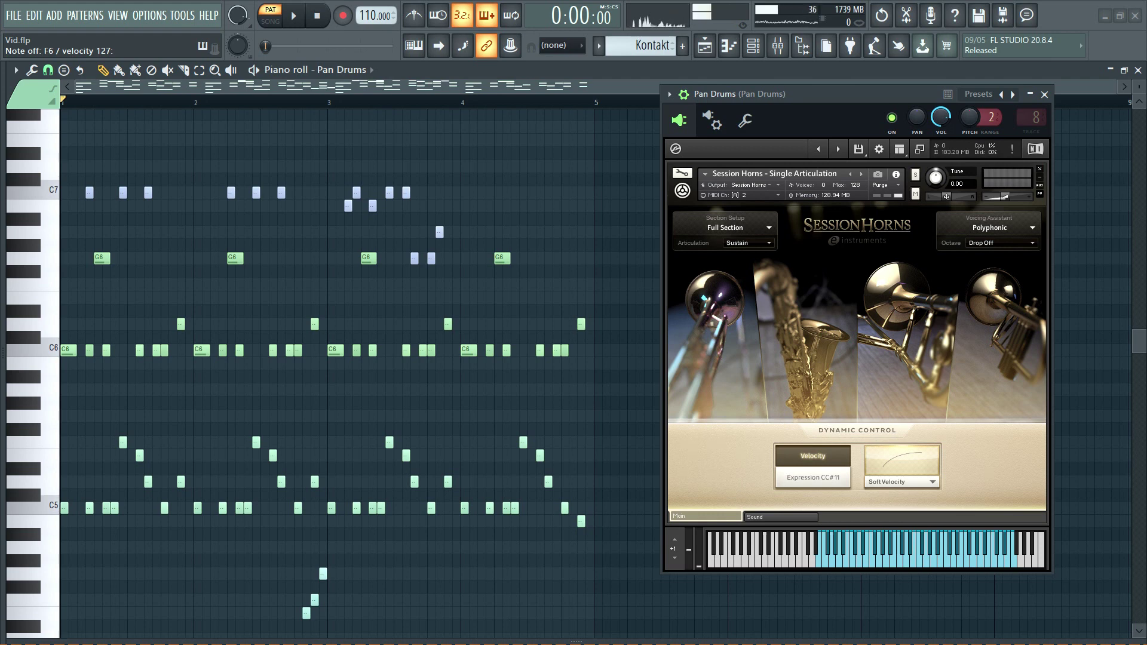
key("space")
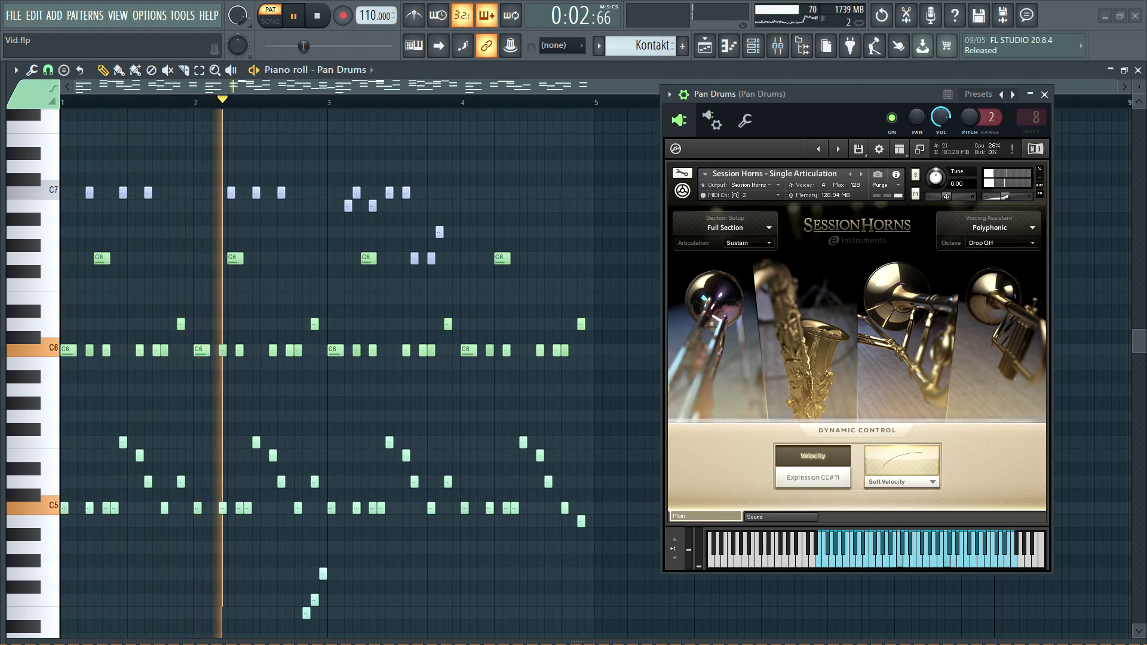
key("space")
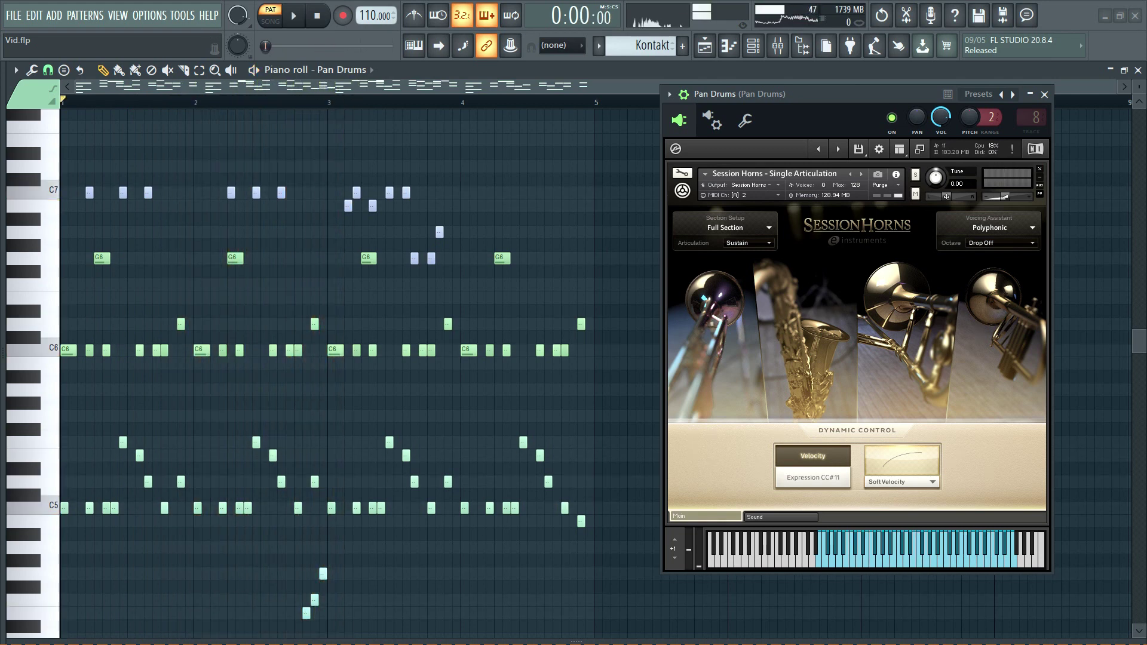
Set the Session Horns articulation to Staccatissimo and audition the pattern with it.
left_click(746, 243)
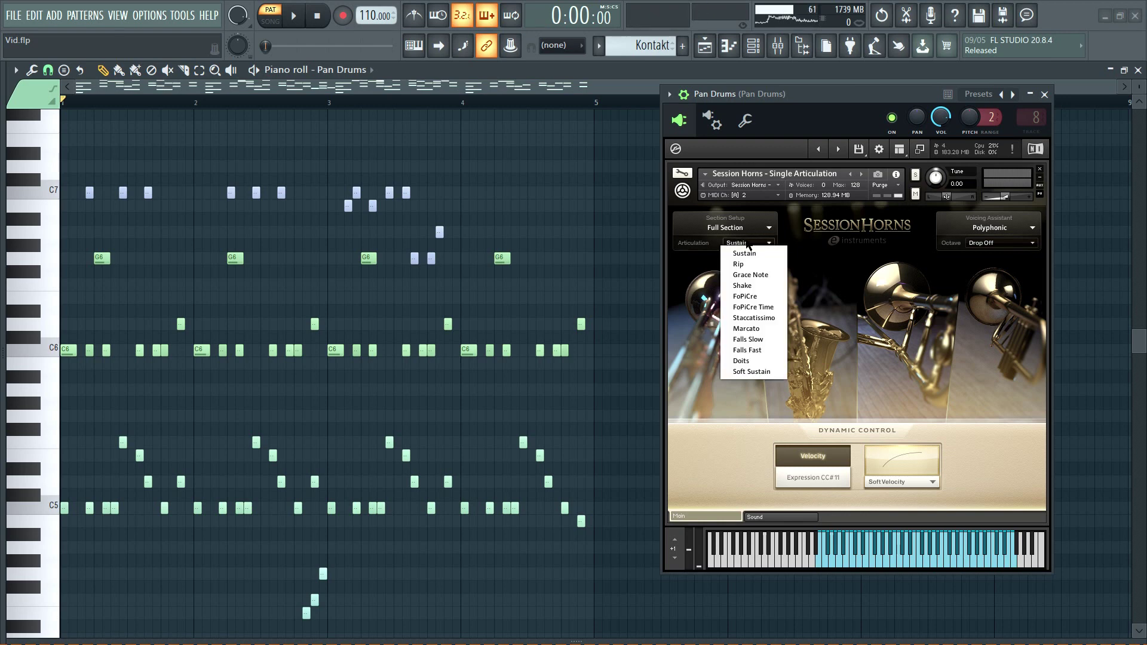
left_click(754, 318)
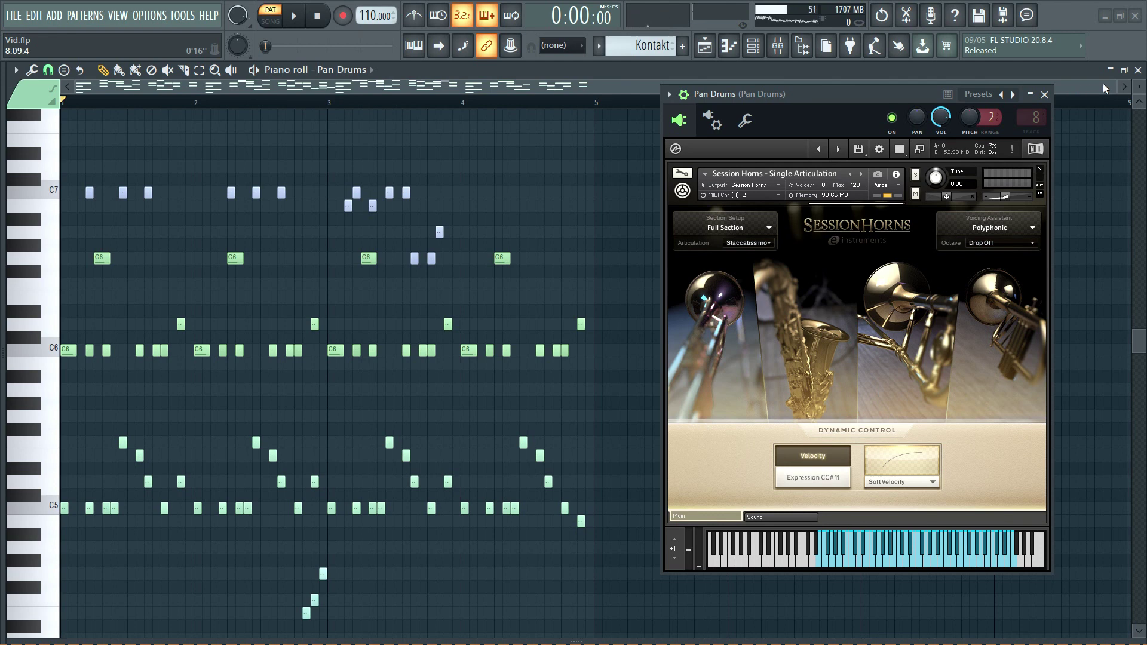
key("space")
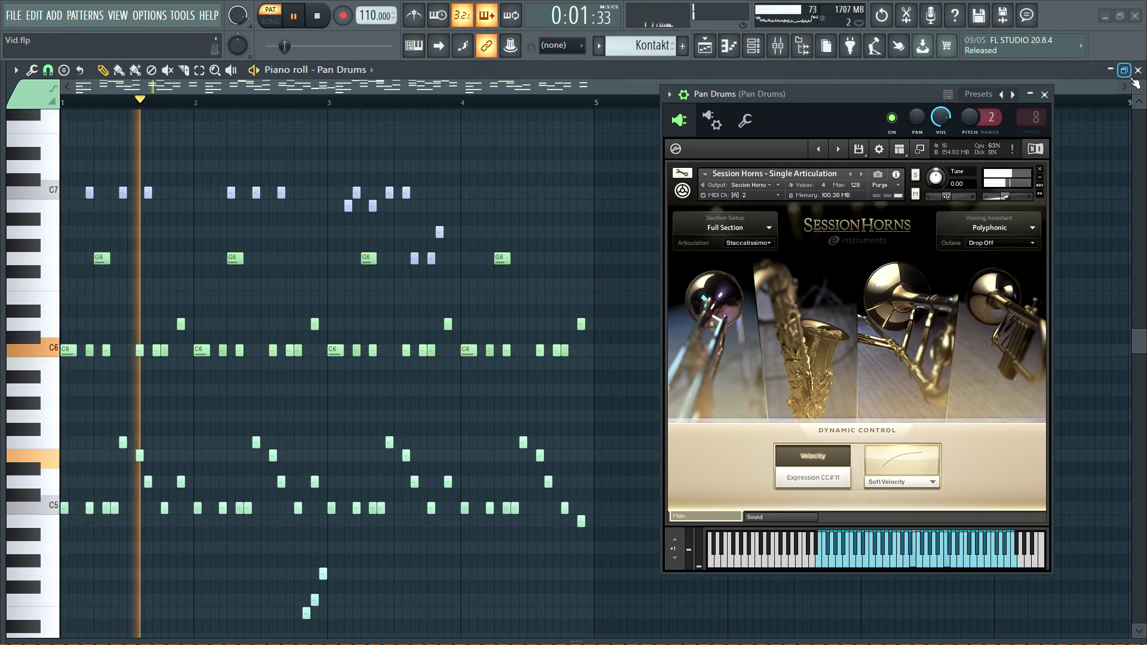
key("space")
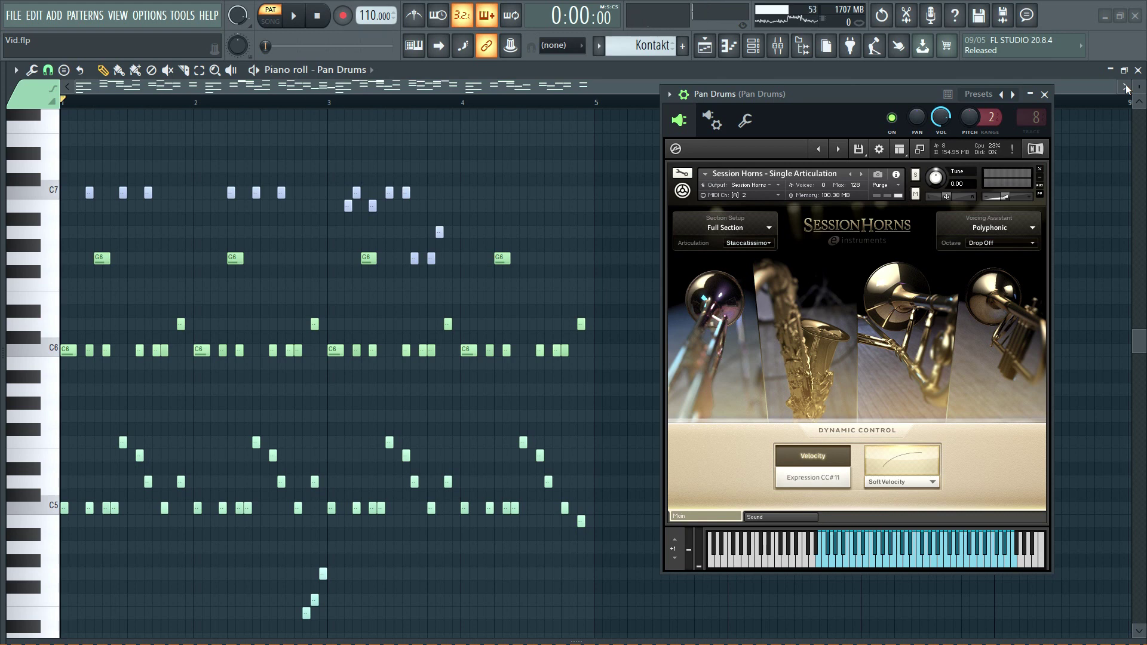
Select the note layer around C5 across all four bars and choose note color group 3.
scroll(103, 339, "down", 3)
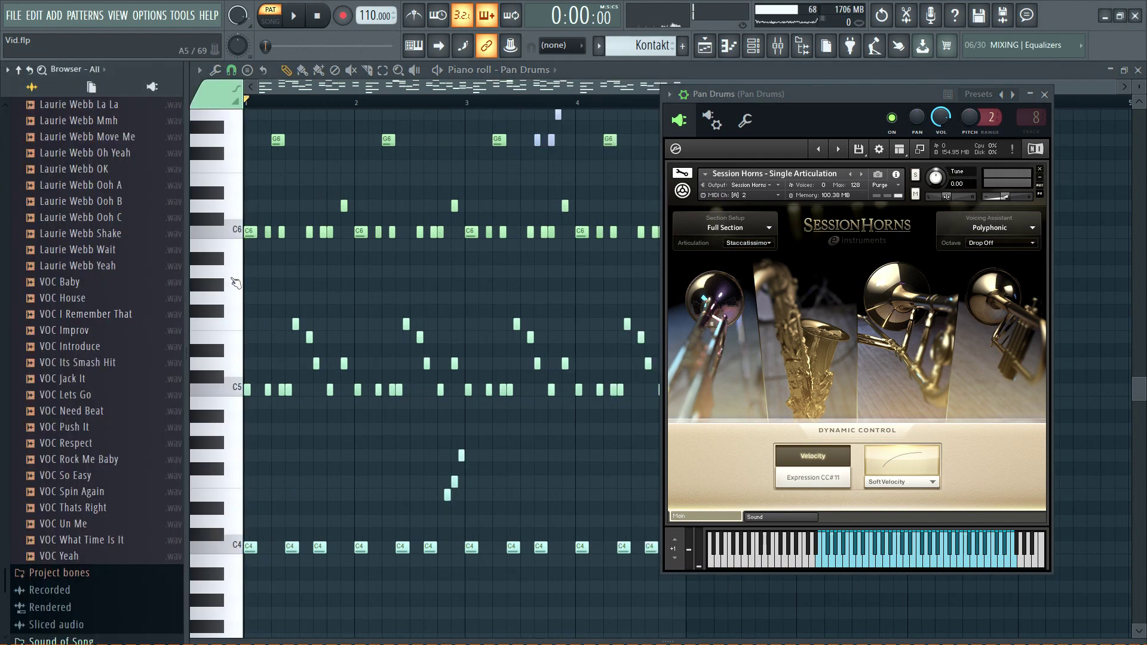
left_click_drag(51, 318, 40, 418)
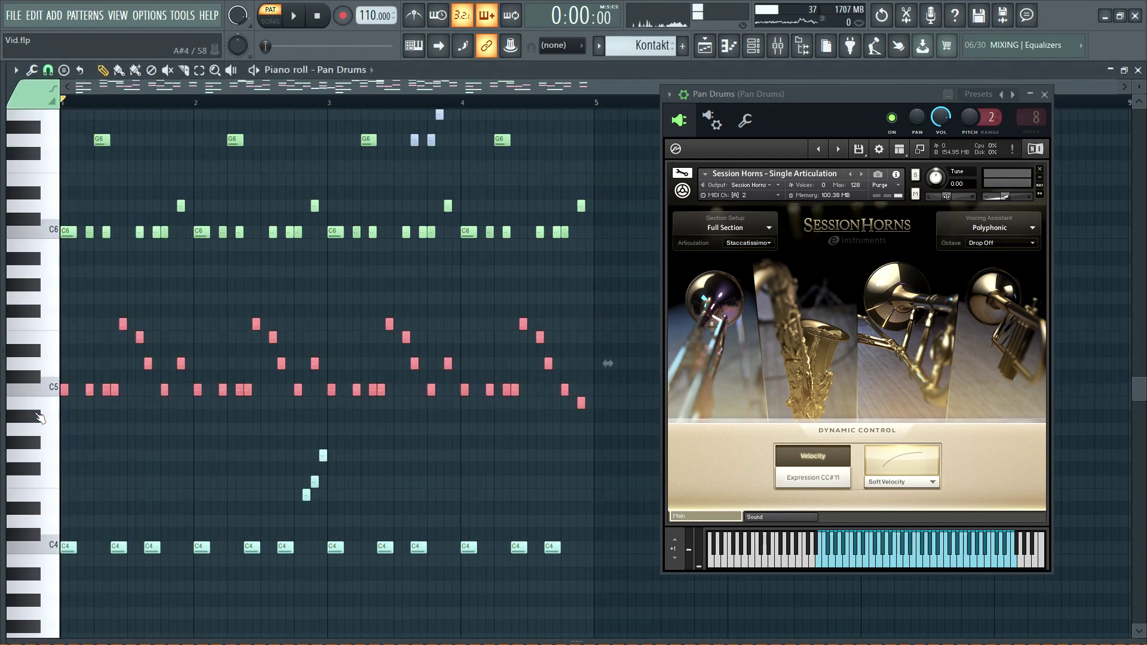
left_click(22, 95)
left_click(30, 173)
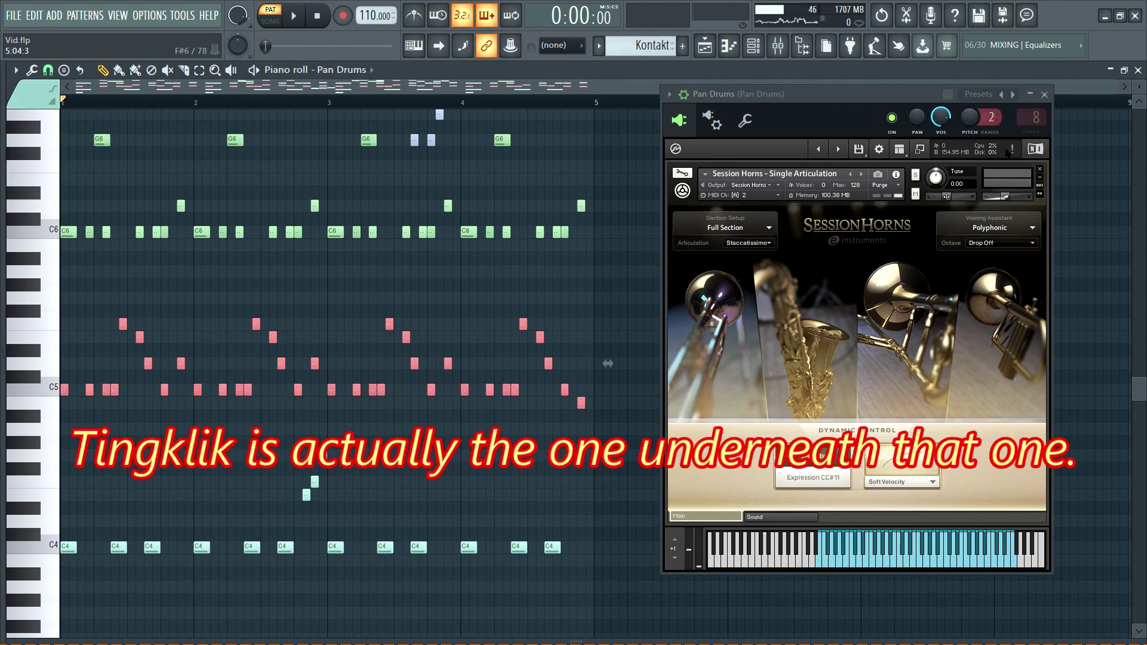
Switch the Kontakt view to the Tingklik instrument and look over the note layers from C7 down to C3.
left_click(838, 149)
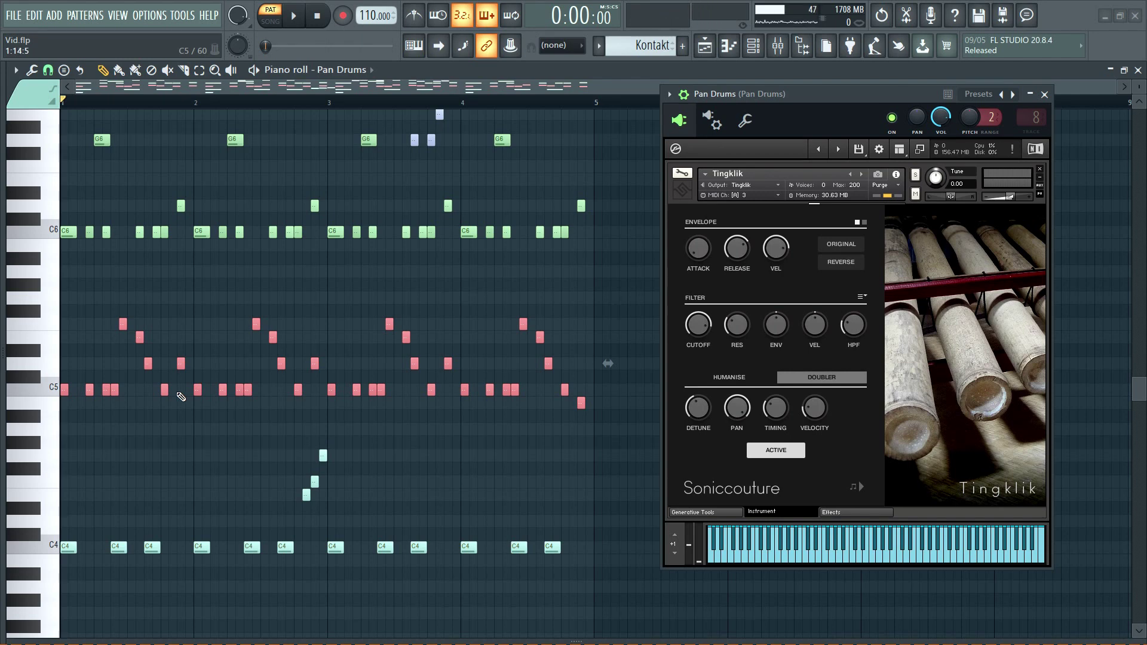
scroll(181, 397, "up", 3)
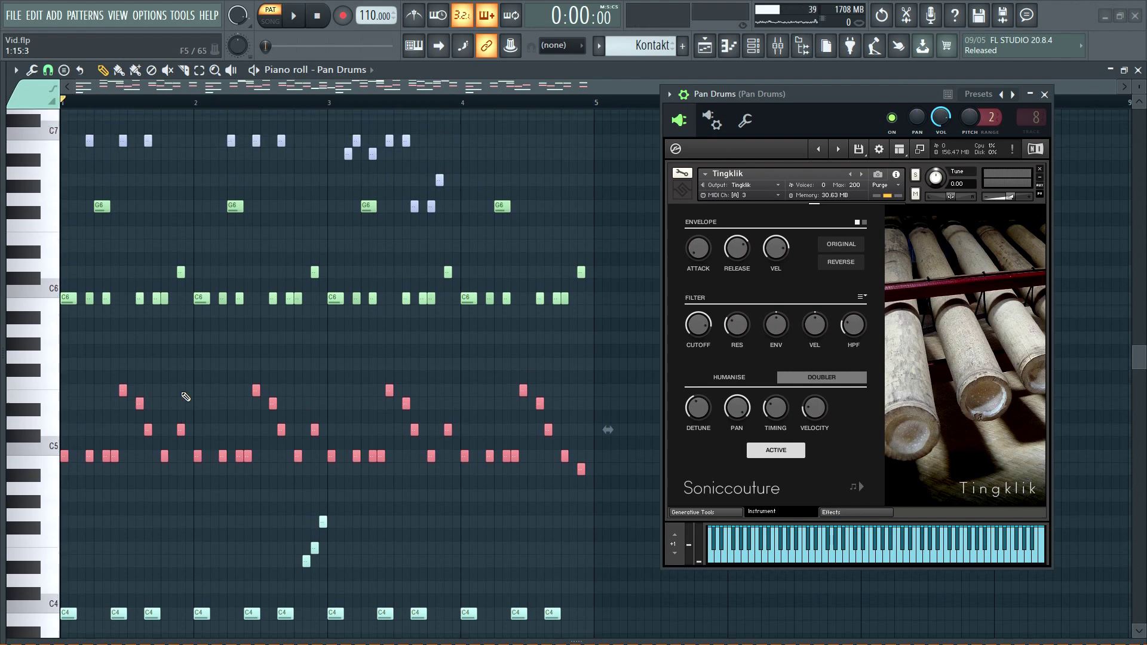
scroll(186, 396, "up", 2)
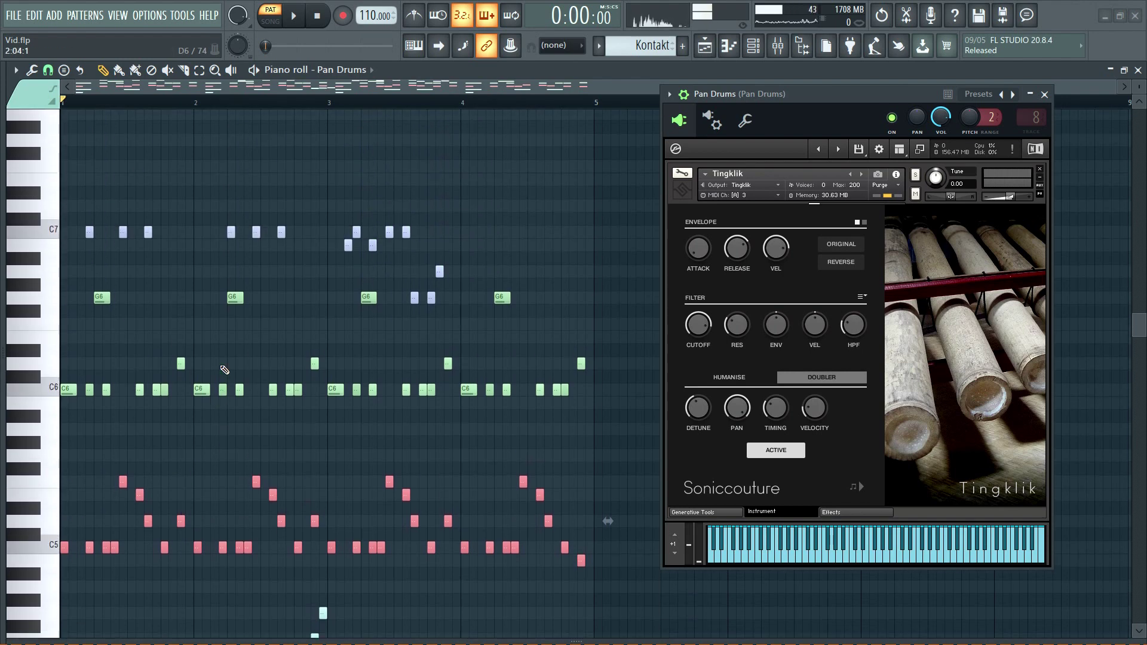
scroll(146, 437, "down", 8)
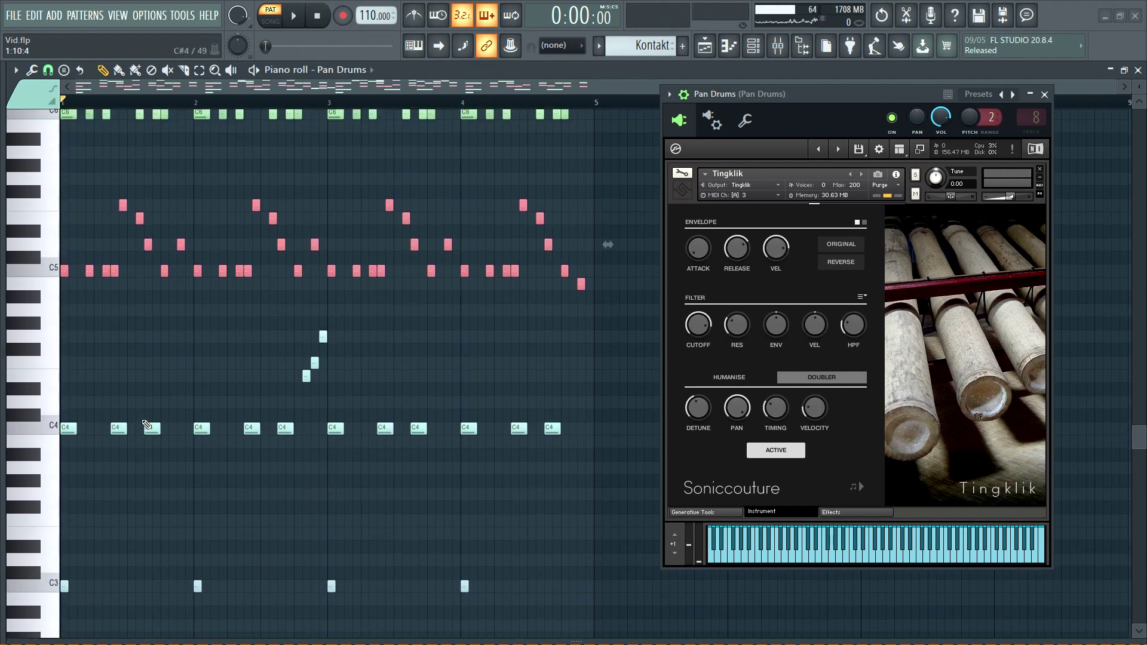
Select only the repeated C4 notes and the three-note rising run just before bar 3.
left_click_drag(71, 366, 58, 234)
left_click_drag(36, 335, 102, 215)
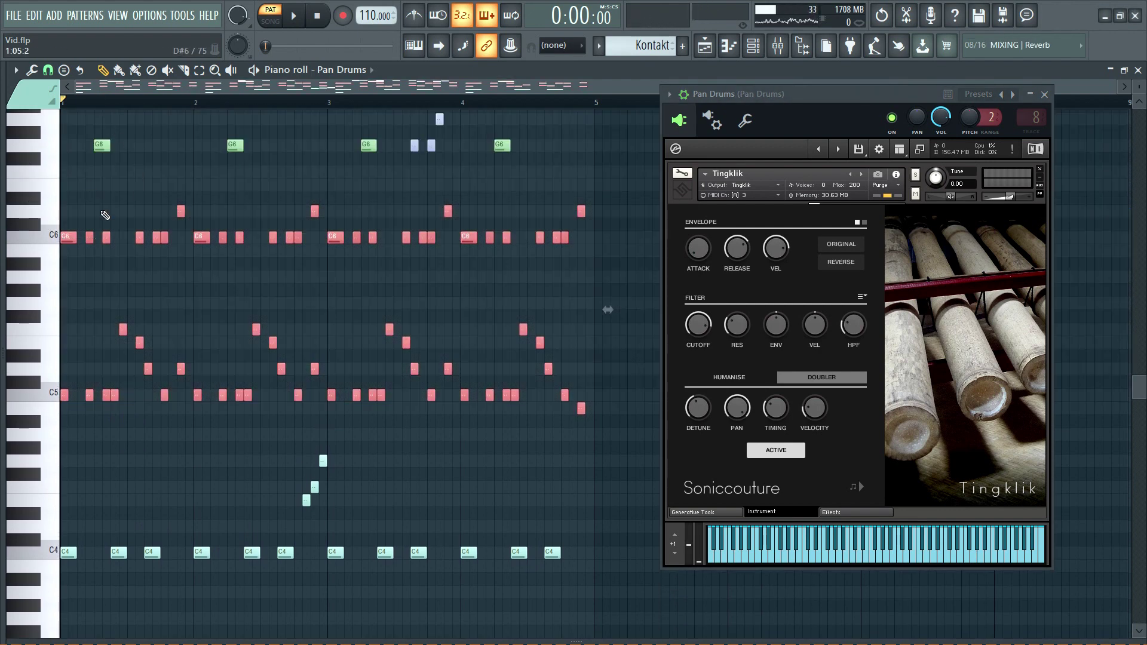
scroll(119, 263, "down", 7)
left_click_drag(54, 394, 76, 265)
scroll(134, 416, "down", 1)
scroll(149, 326, "up", 5)
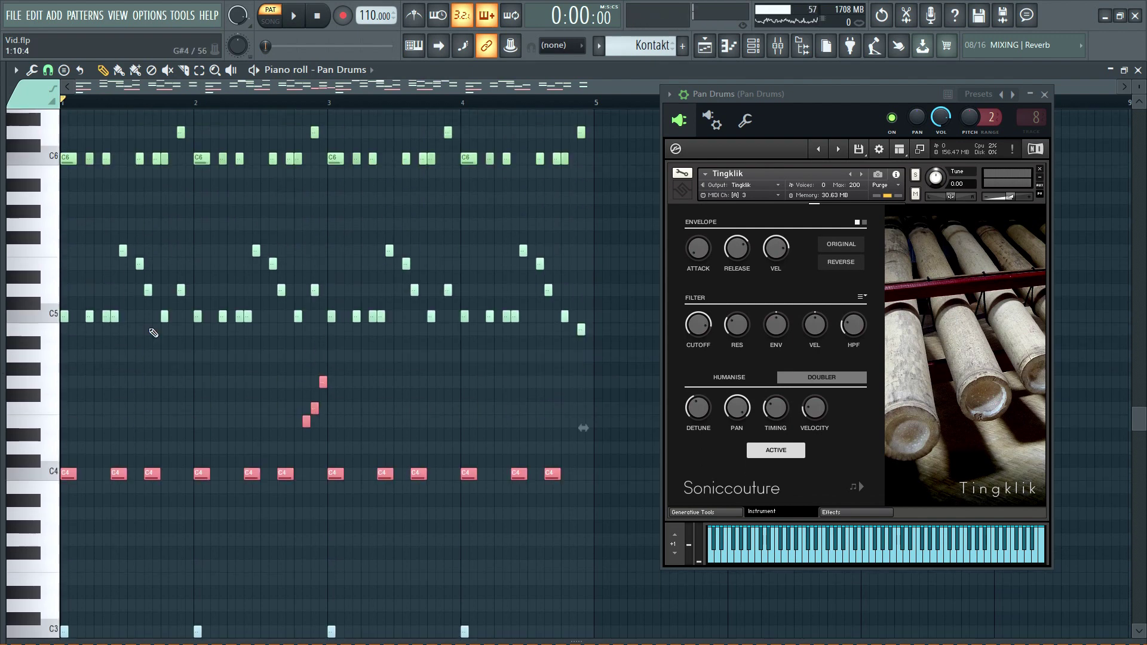
scroll(207, 325, "down", 2)
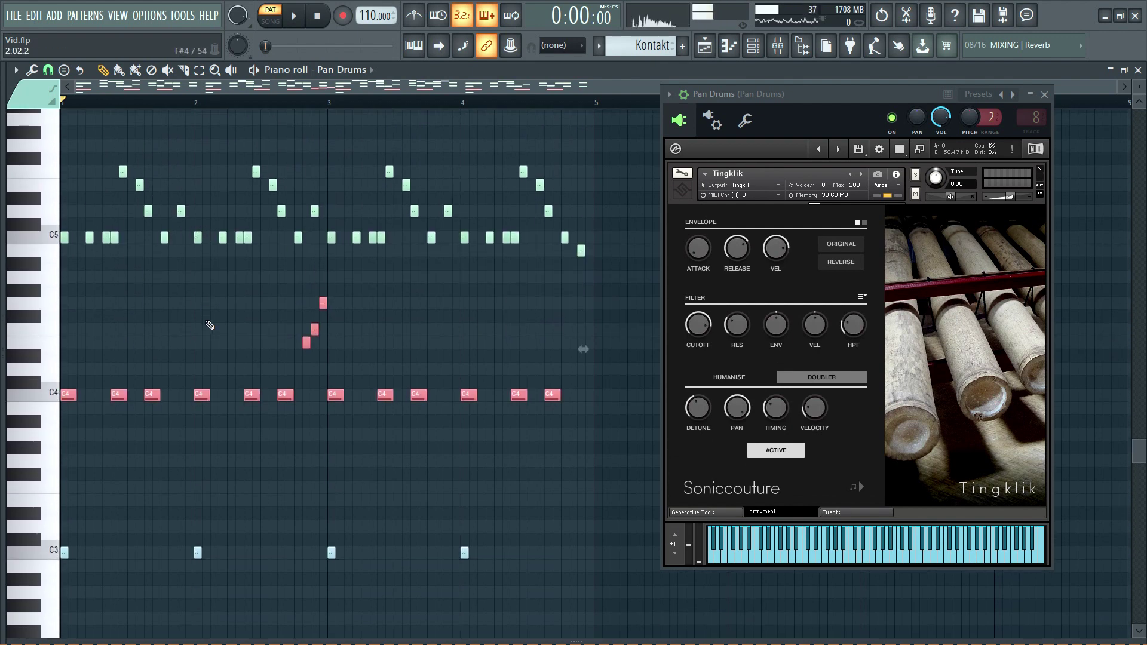
scroll(212, 333, "down", 1)
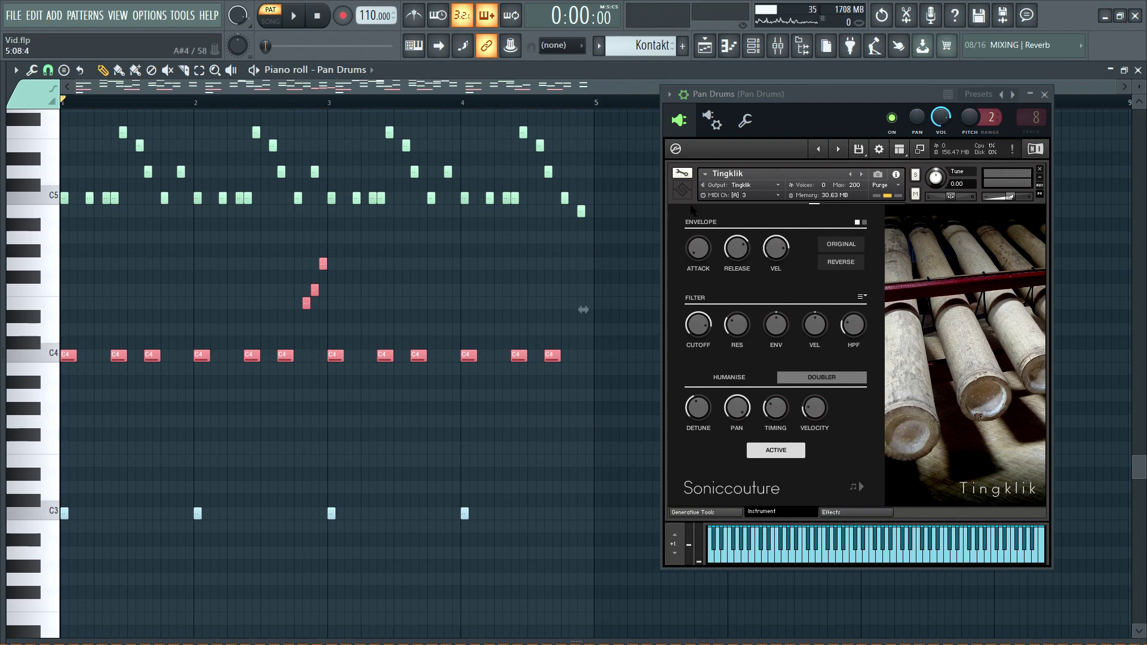
Play back the pattern briefly and choose note color group 4.
key("space")
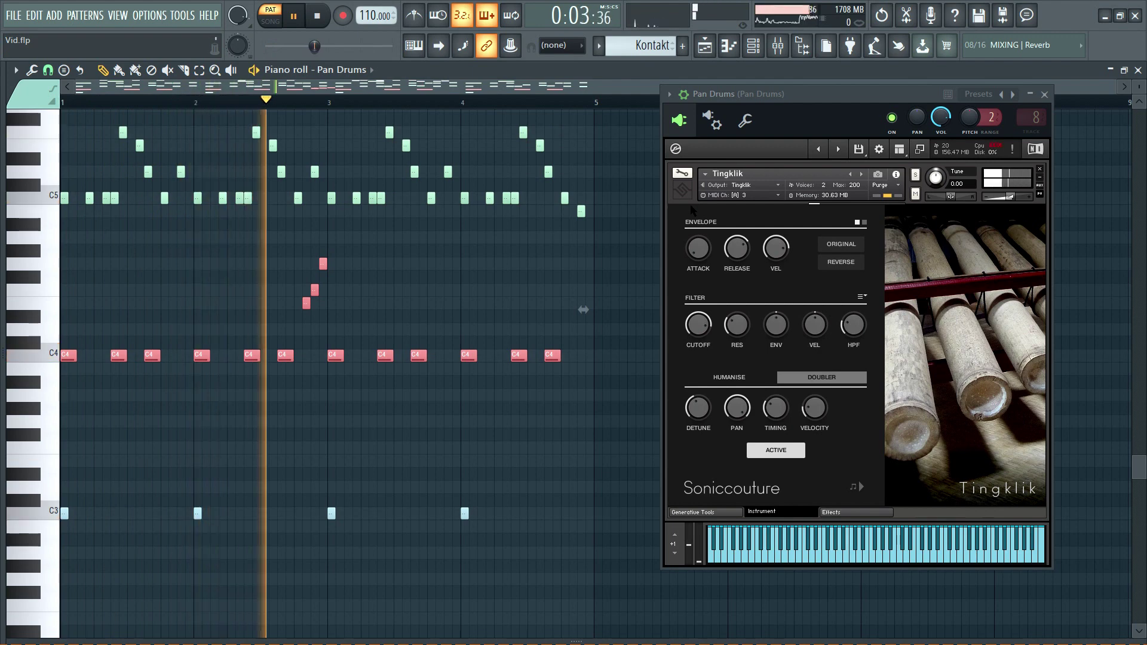
key("space")
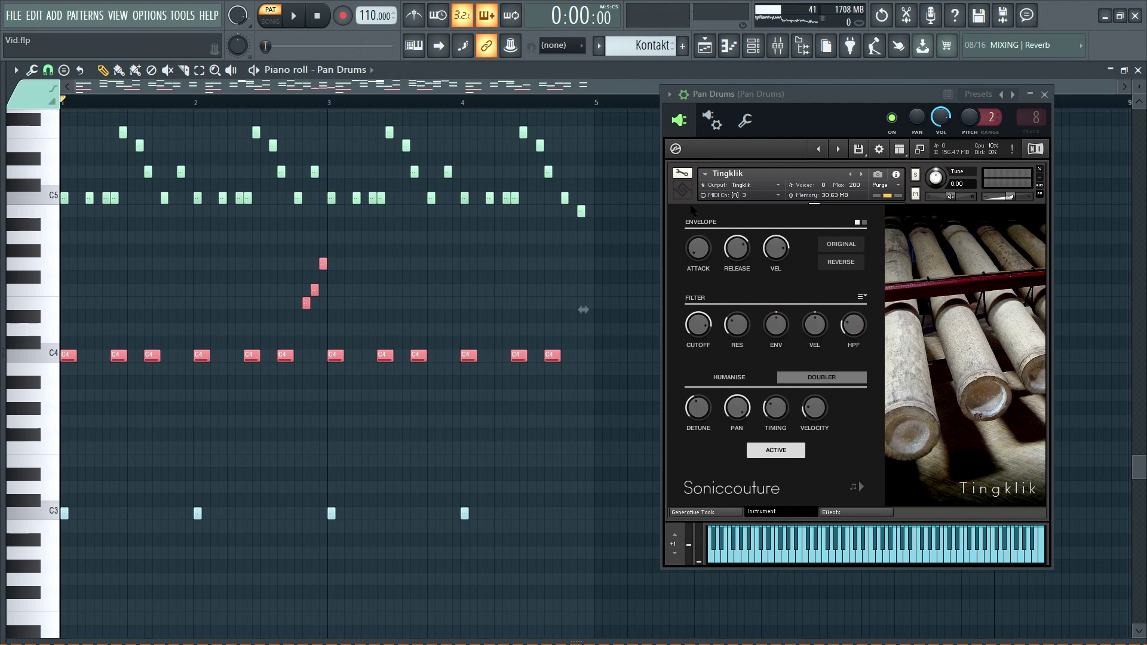
left_click(28, 100)
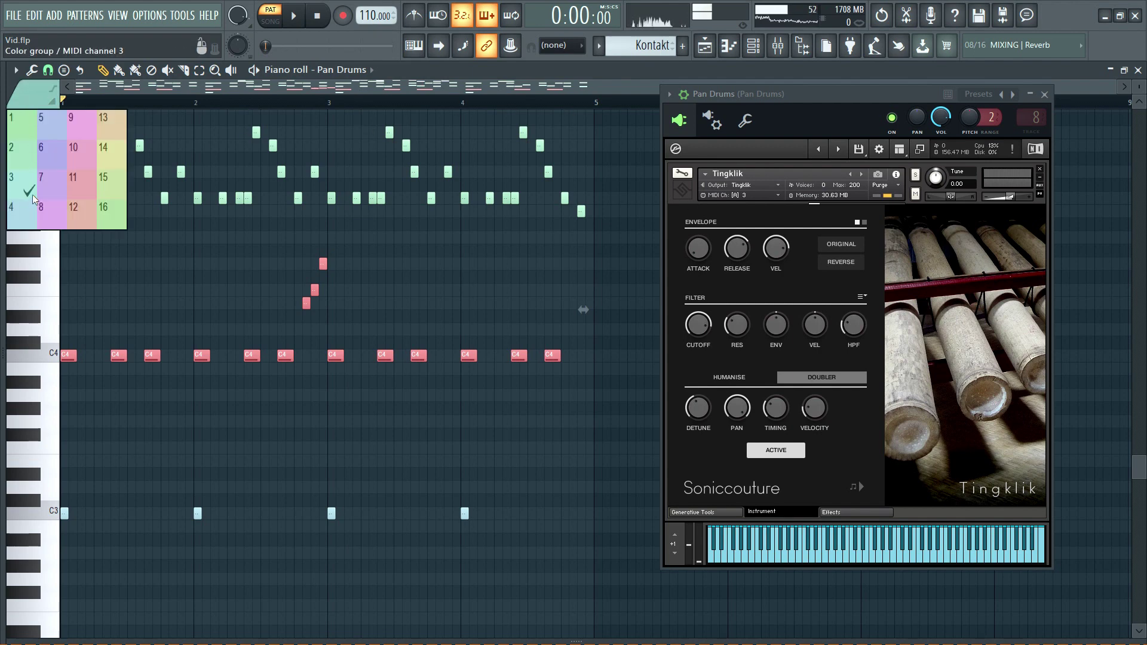
left_click(21, 216)
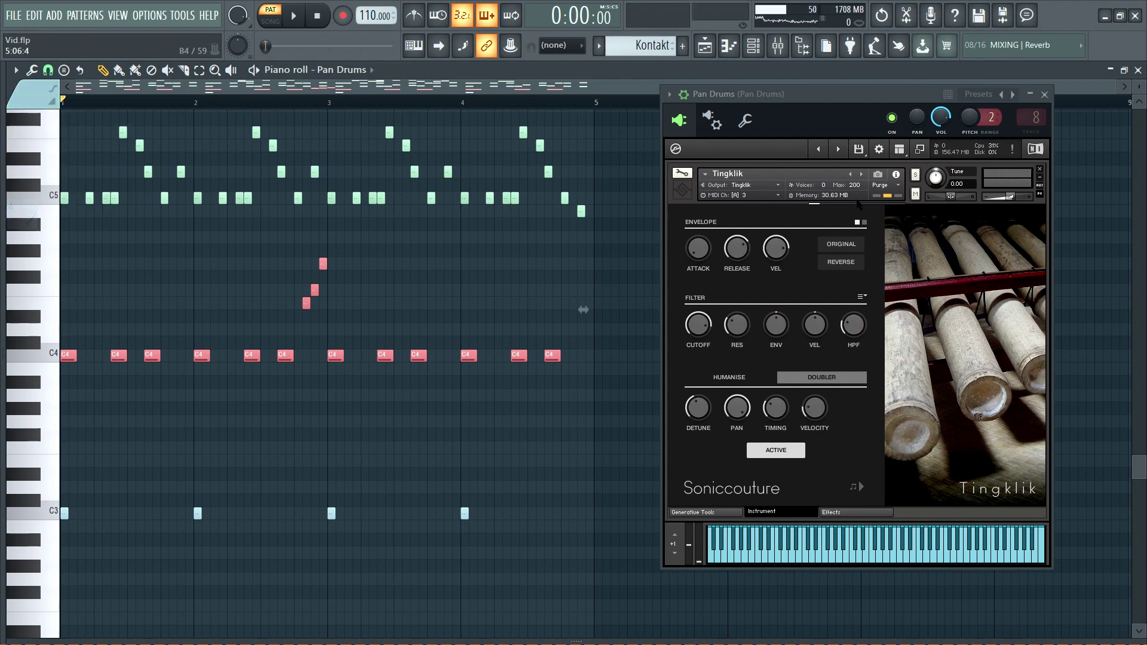
Switch the Kontakt view to the Tube Drum instrument and solo the Tube Drum mixer track.
left_click(839, 150)
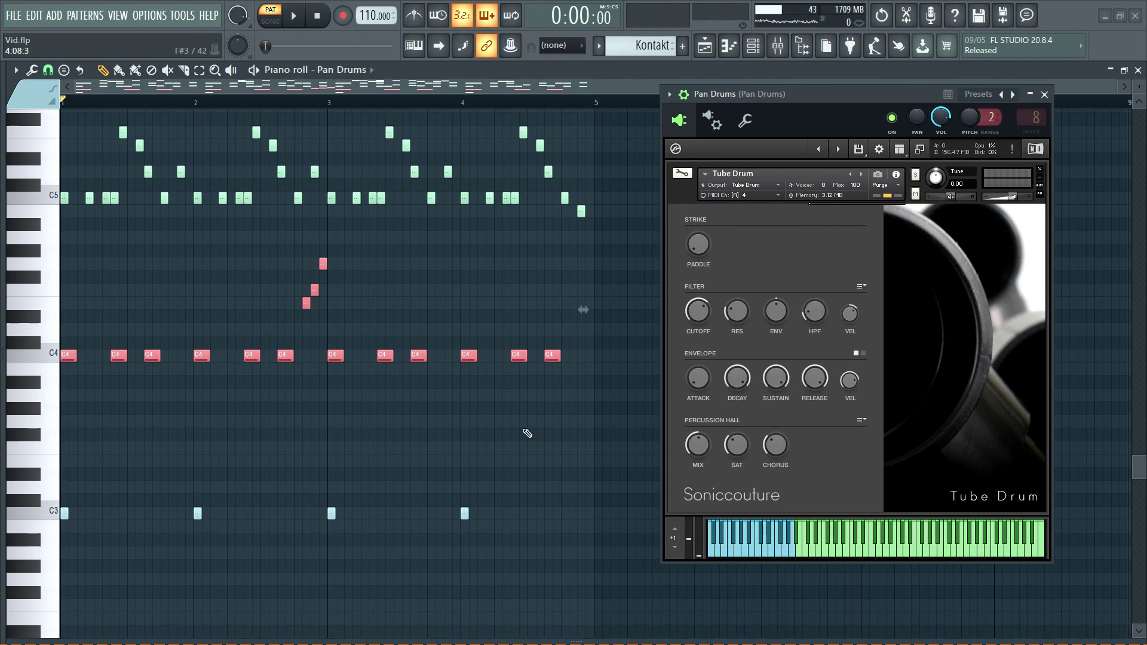
scroll(526, 432, "down", 2)
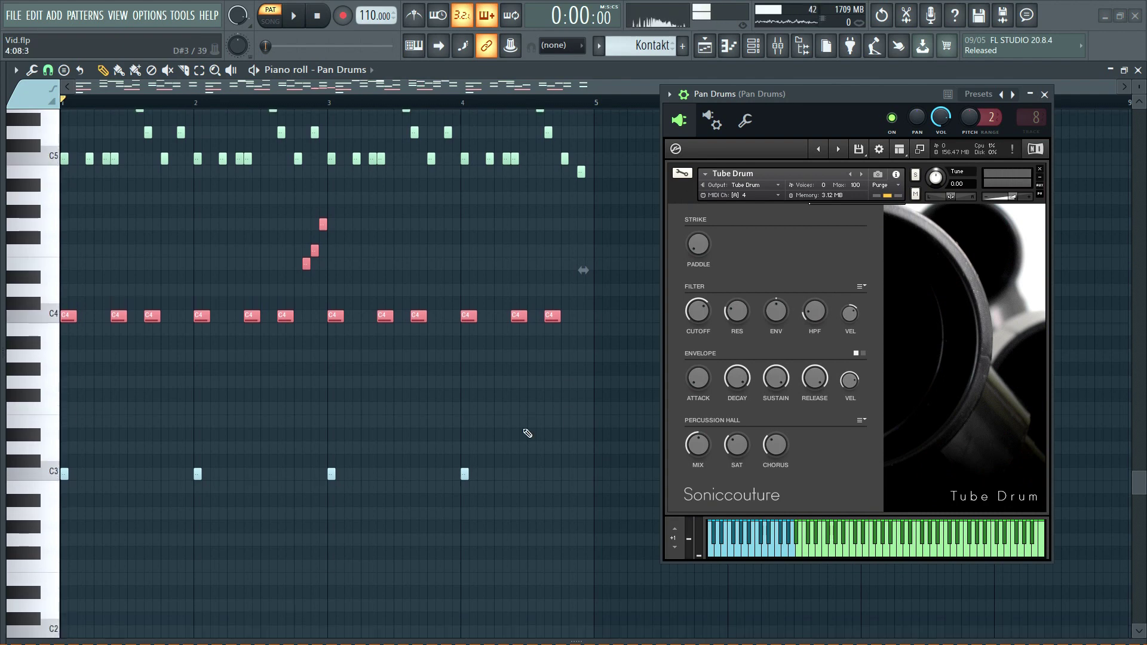
key("F9")
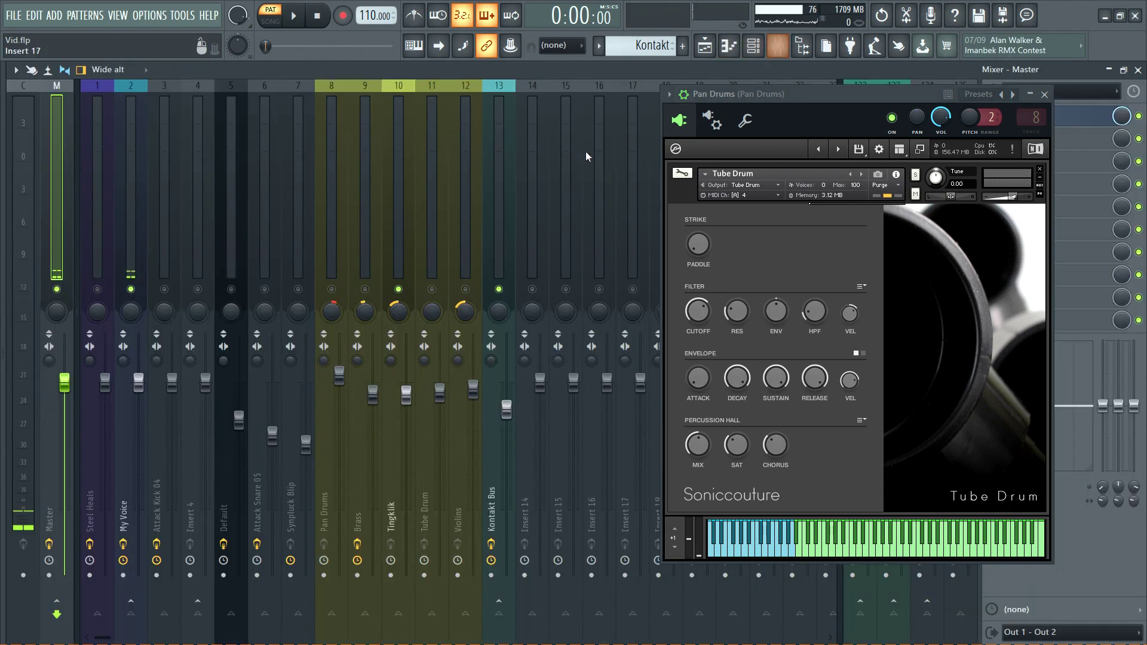
left_click(433, 300)
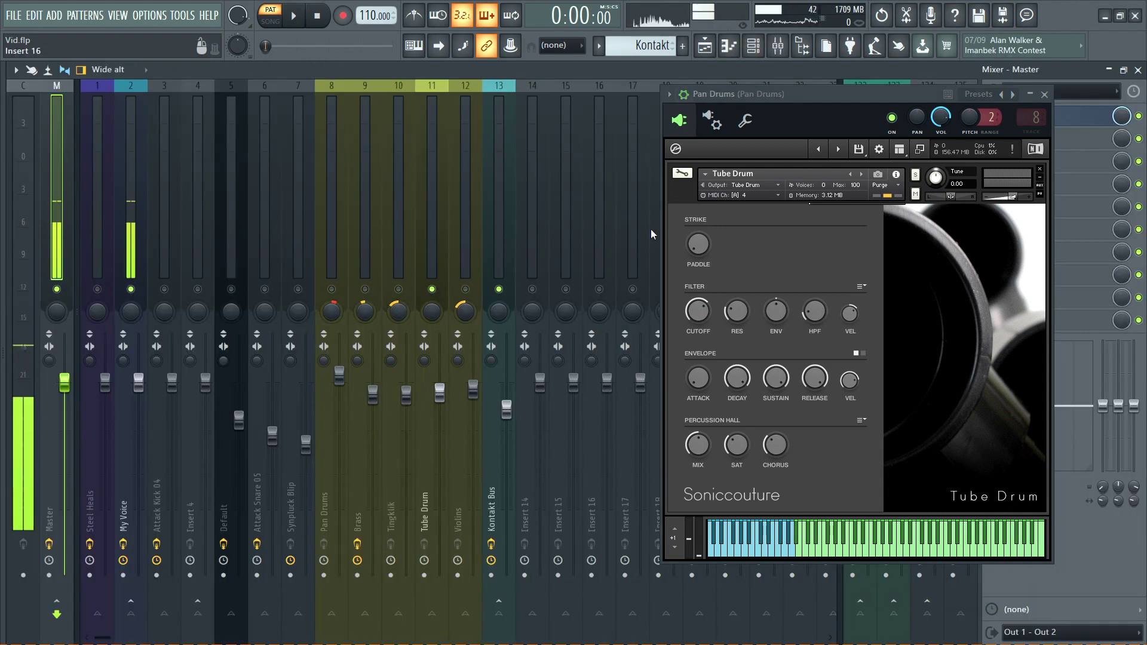
left_click(1139, 70)
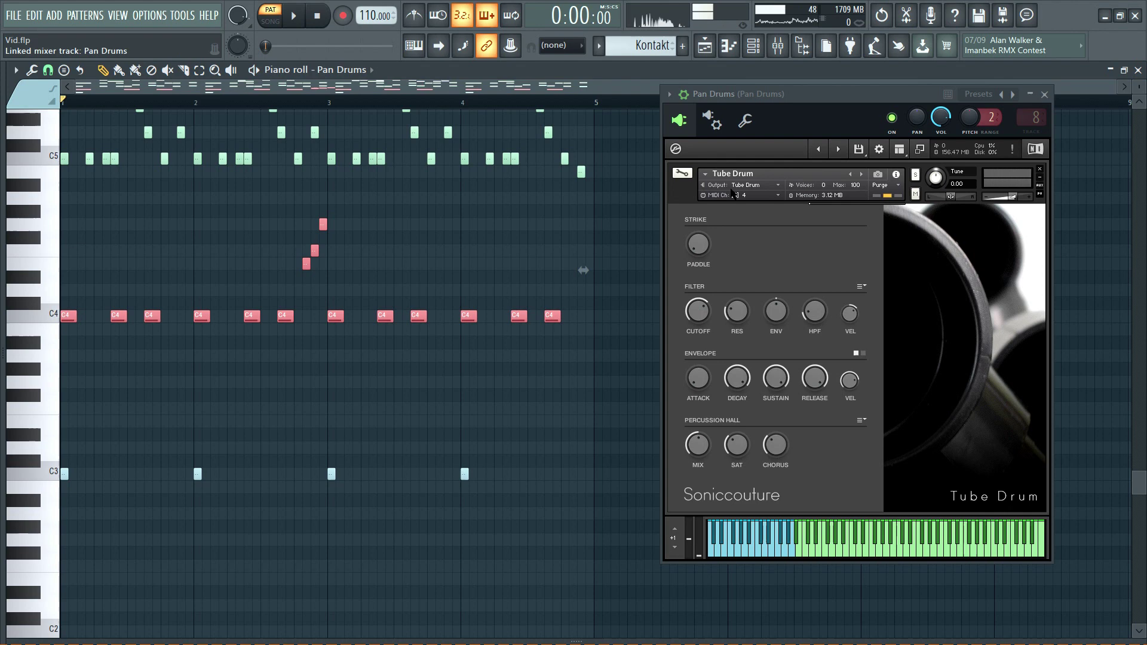
Play the pattern briefly with the C3 note layer in view to hear the Tube Drum part.
scroll(257, 468, "down", 4)
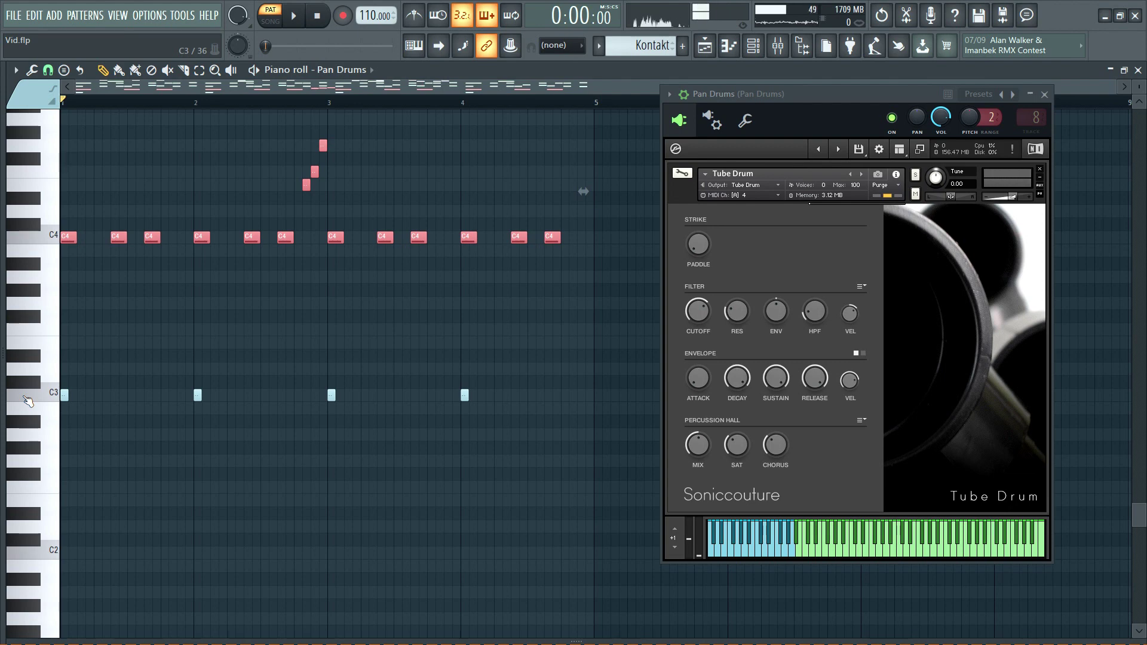
key("space")
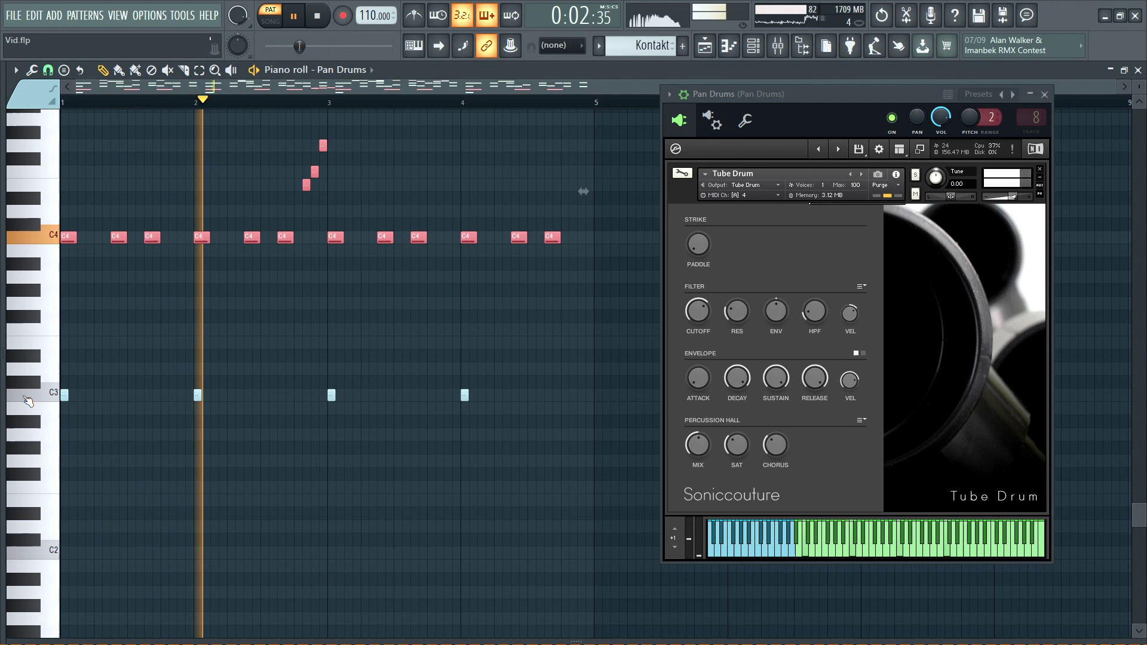
key("space")
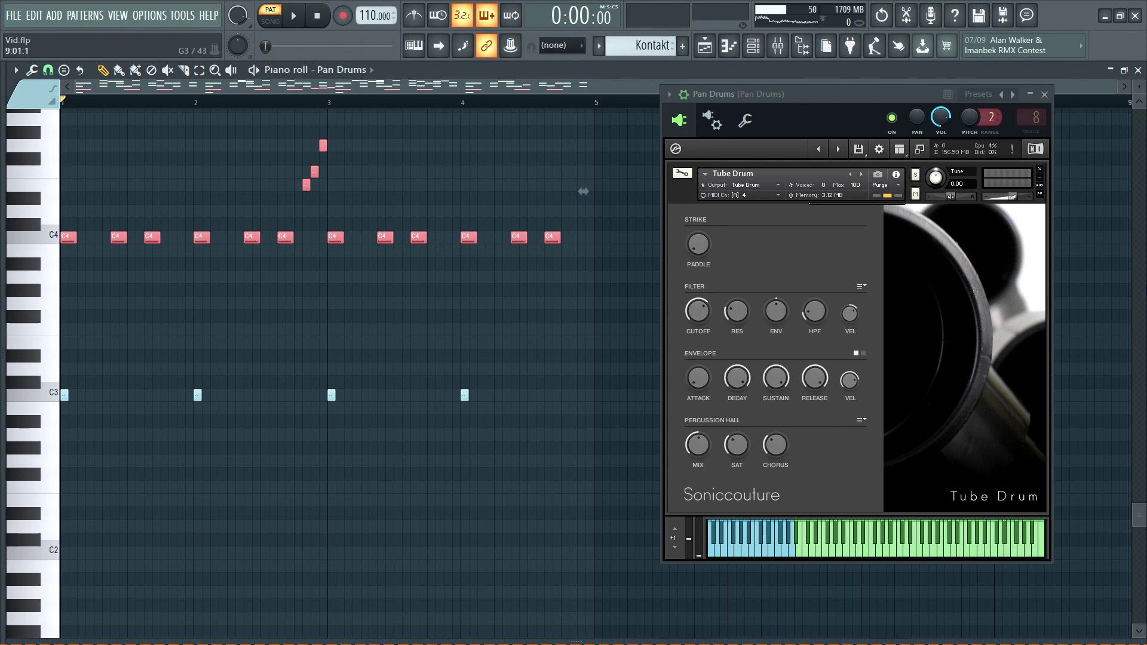
Switch the Kontakt view to Violins 1 Essential and choose note color group 5.
scroll(476, 438, "up", 8)
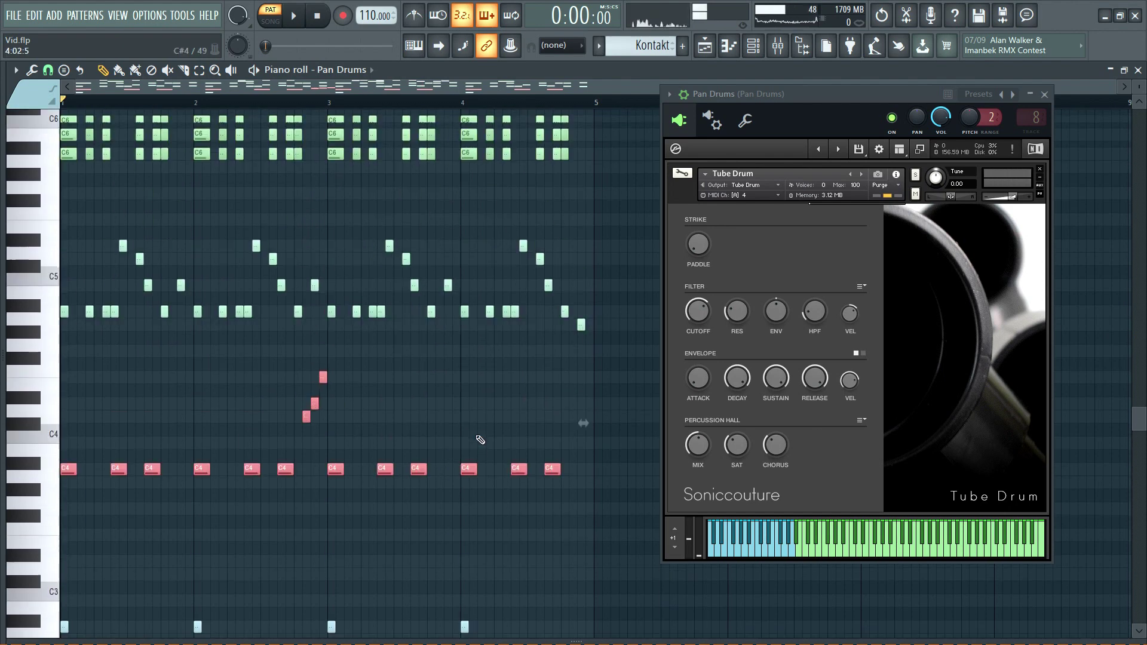
scroll(478, 440, "up", 2)
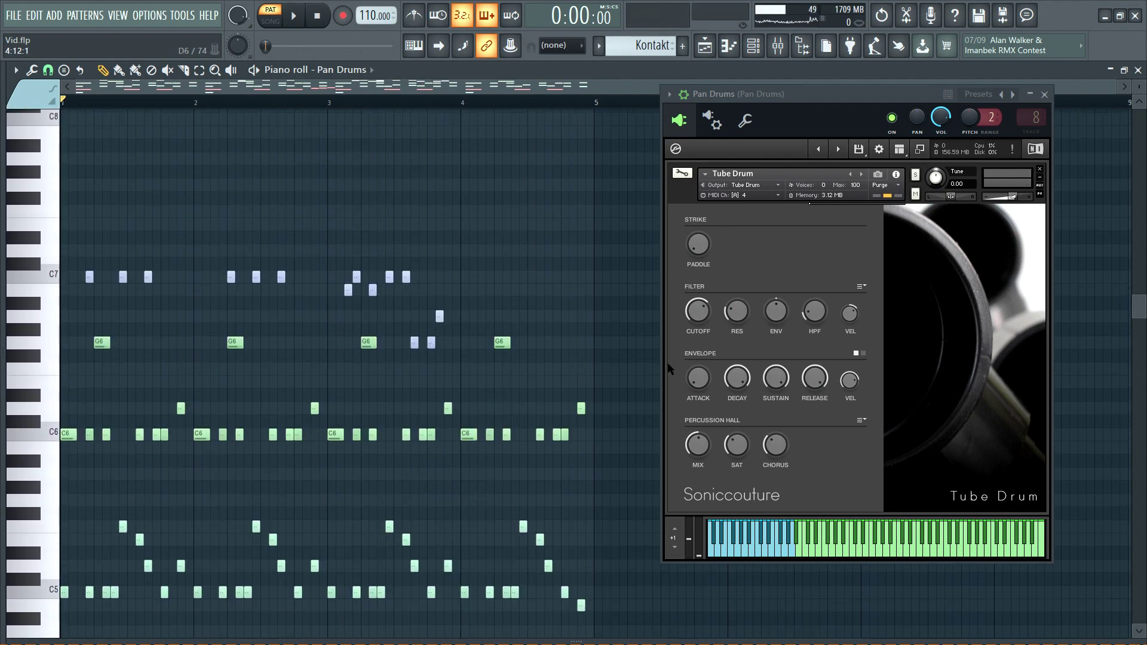
left_click(838, 149)
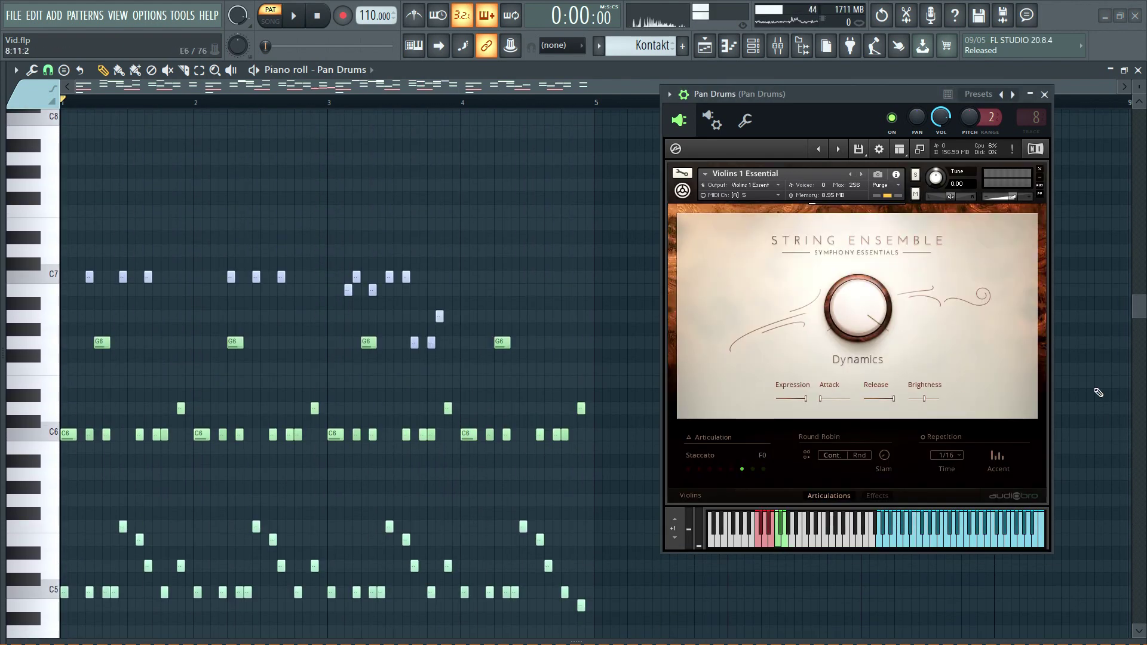
left_click(24, 96)
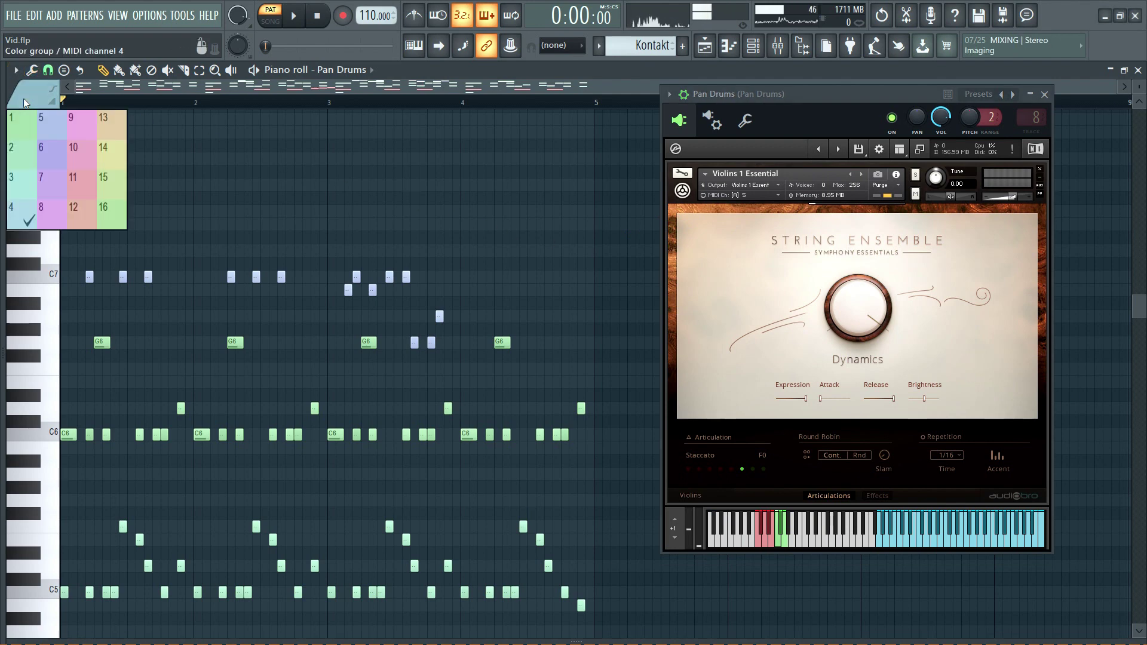
left_click(51, 119)
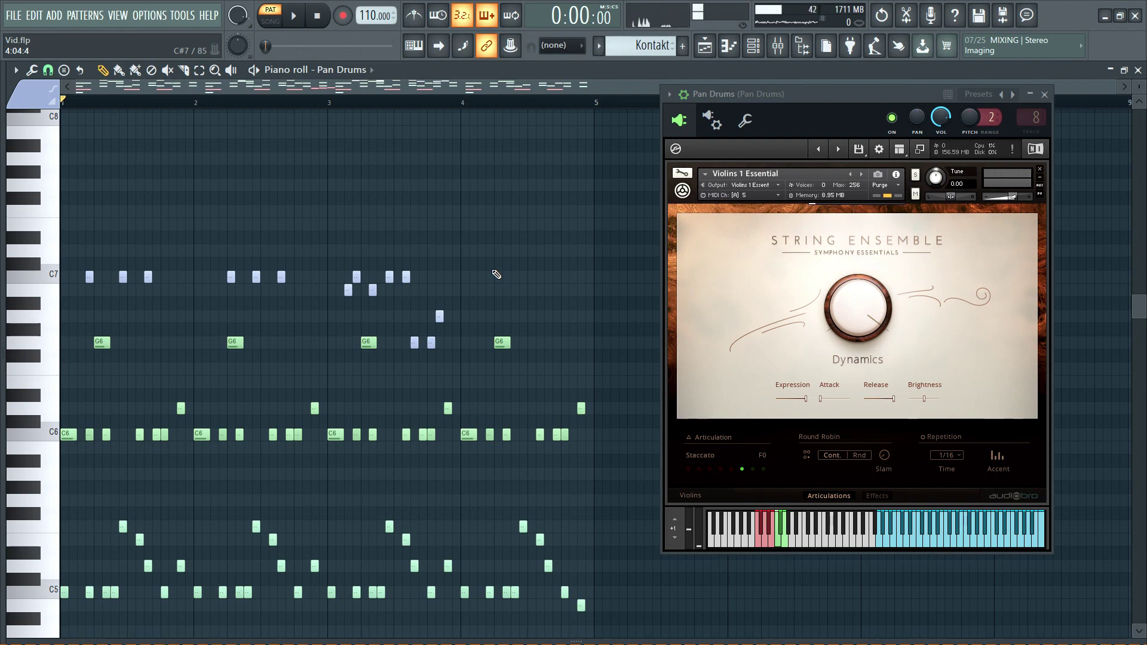
Select all notes on the keys from G6 down to B4 across the four bars.
scroll(311, 328, "down", 5)
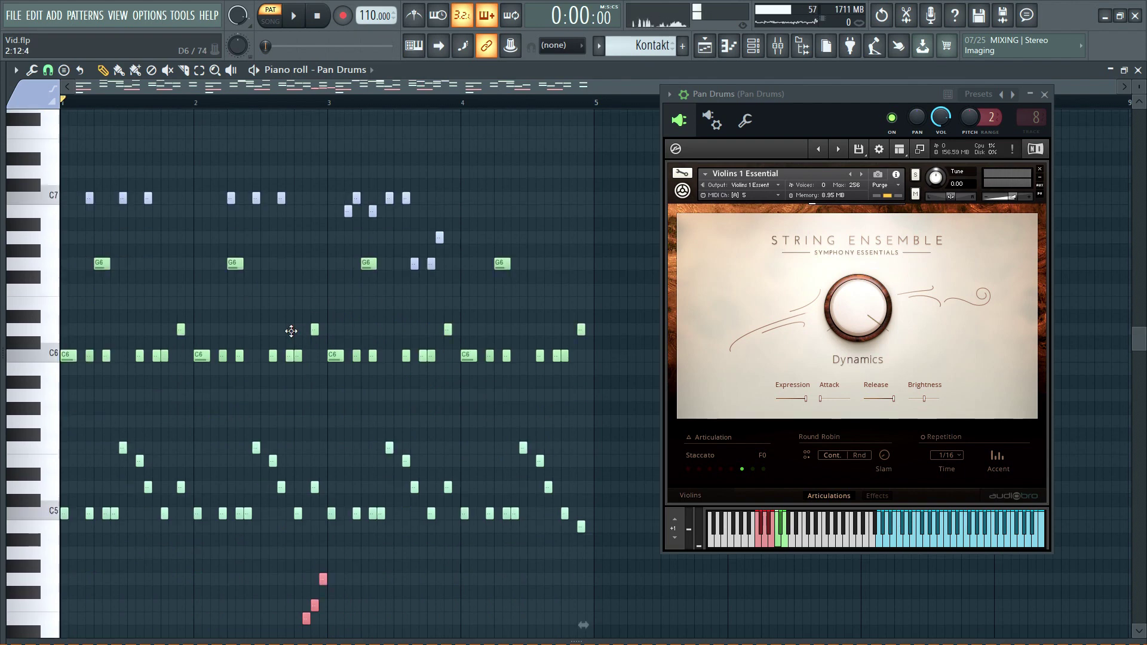
scroll(293, 336, "up", 1)
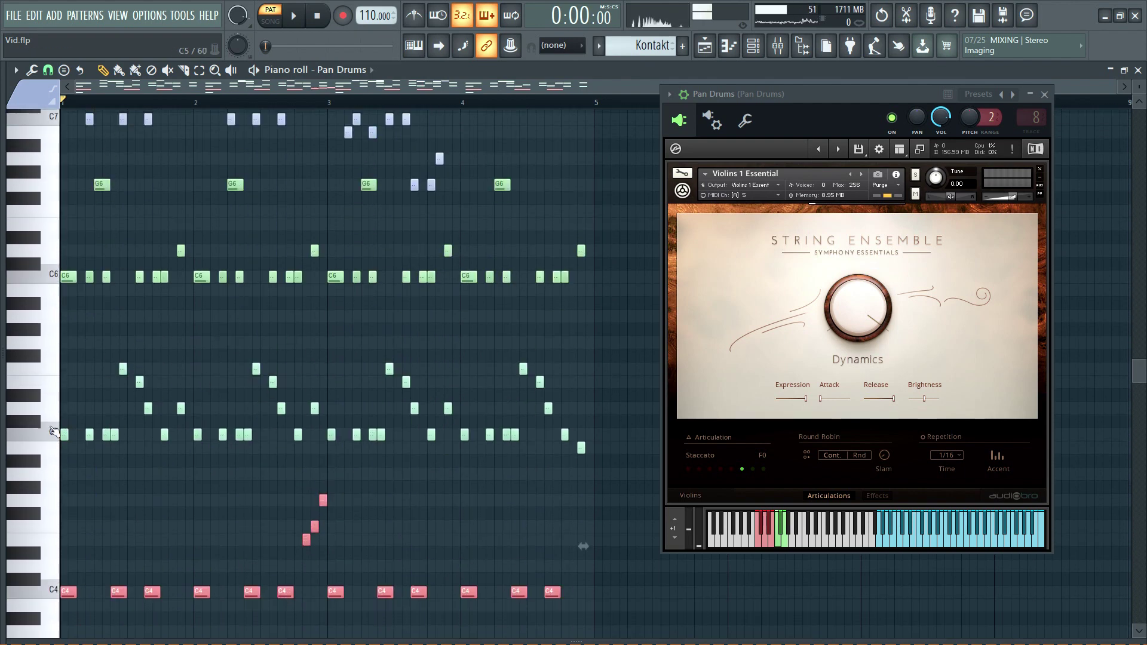
mouse_move(22, 229)
left_click_drag(52, 186, 43, 451)
scroll(227, 404, "up", 4)
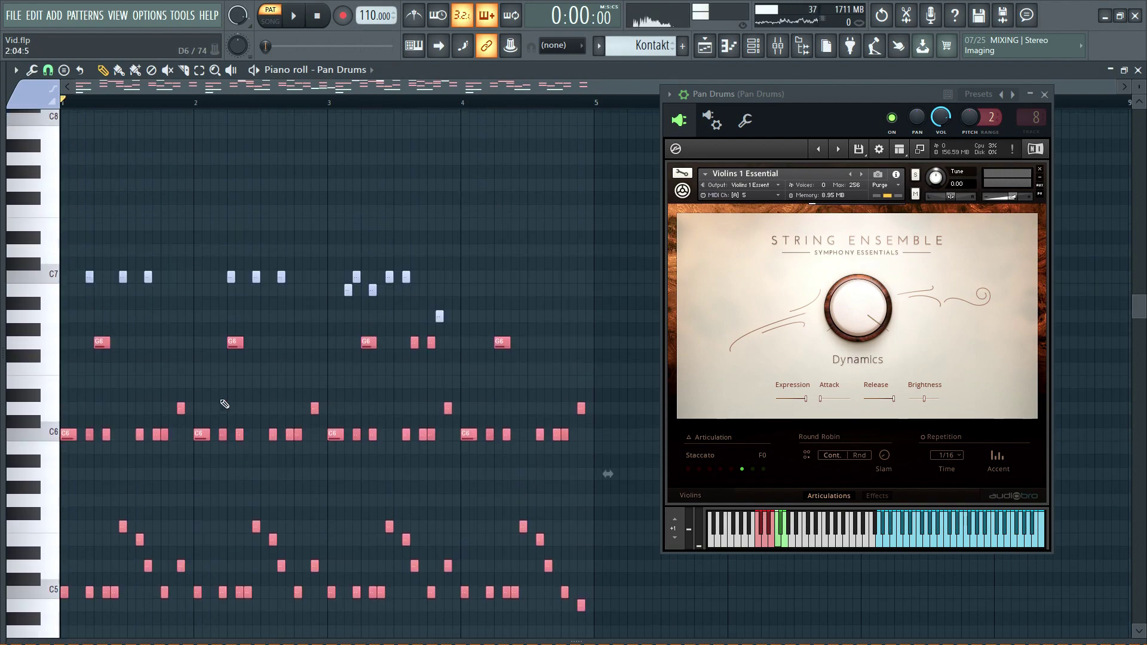
Go through the lower key ranges down past C3 and clear the note selection.
scroll(49, 251, "down", 10)
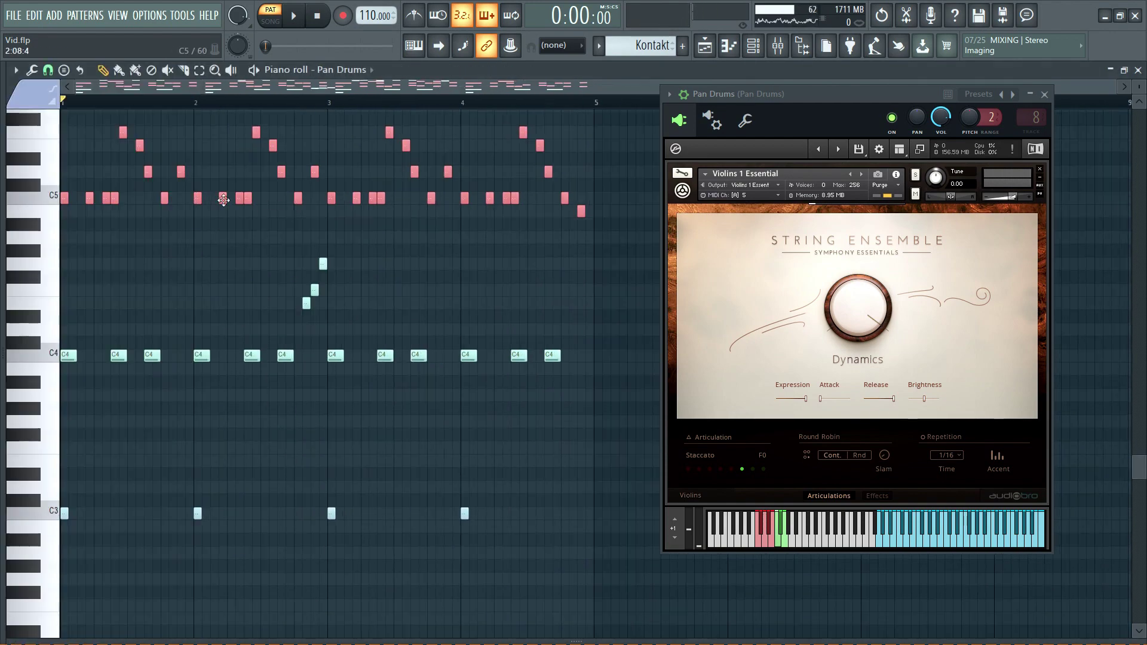
left_click_drag(37, 170, 58, 432)
scroll(58, 432, "down", 9)
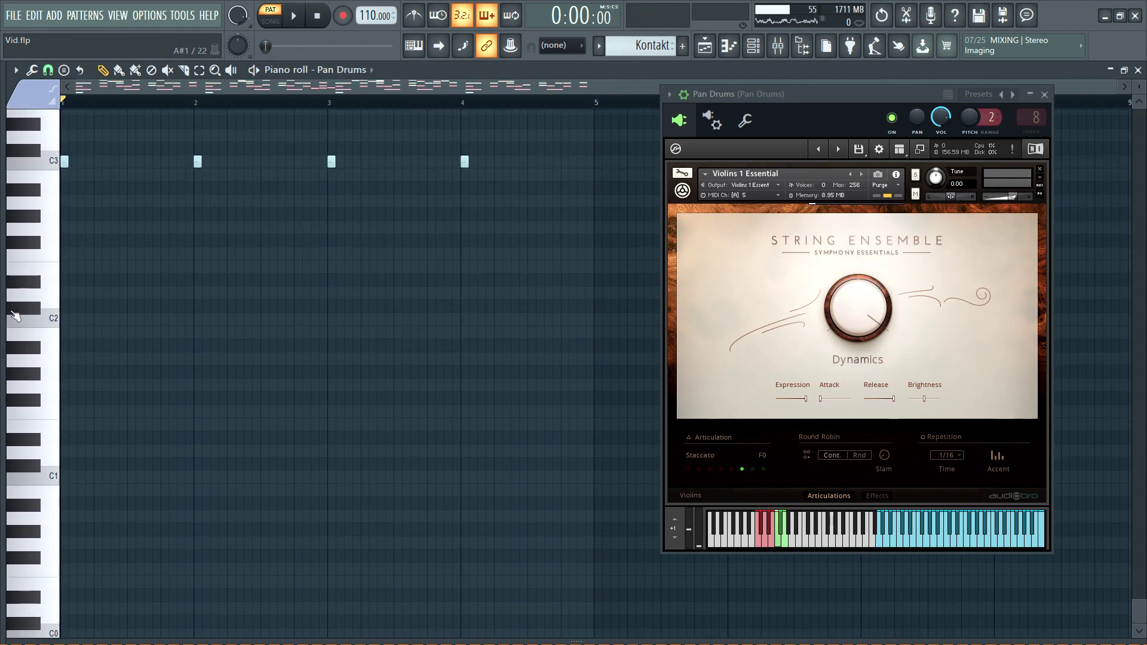
left_click_drag(40, 181, 58, 506)
scroll(194, 472, "up", 2)
scroll(197, 476, "up", 13)
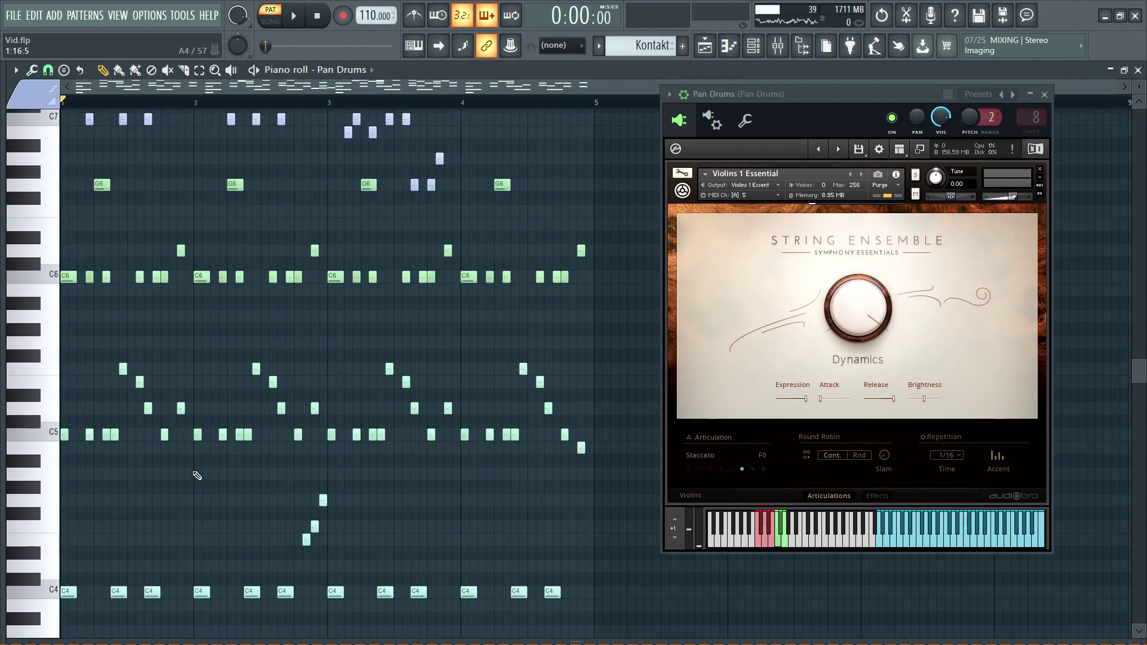
scroll(196, 476, "up", 1)
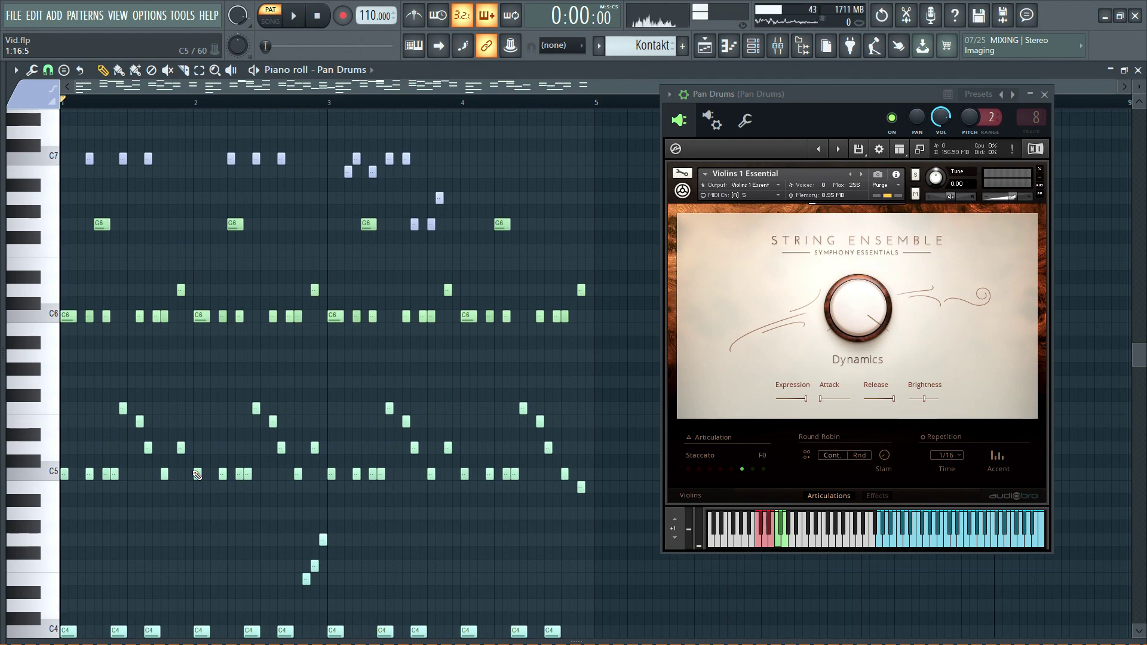
scroll(267, 461, "up", 4)
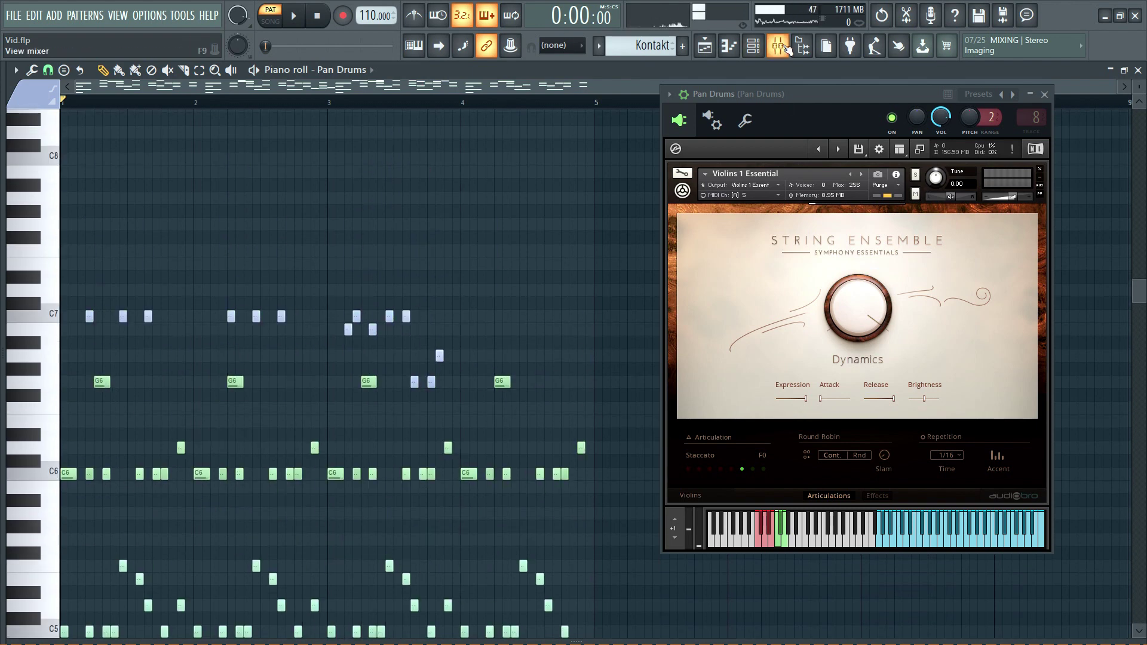
Solo the Violins mixer track and play the pattern briefly to hear it alone.
left_click(787, 48)
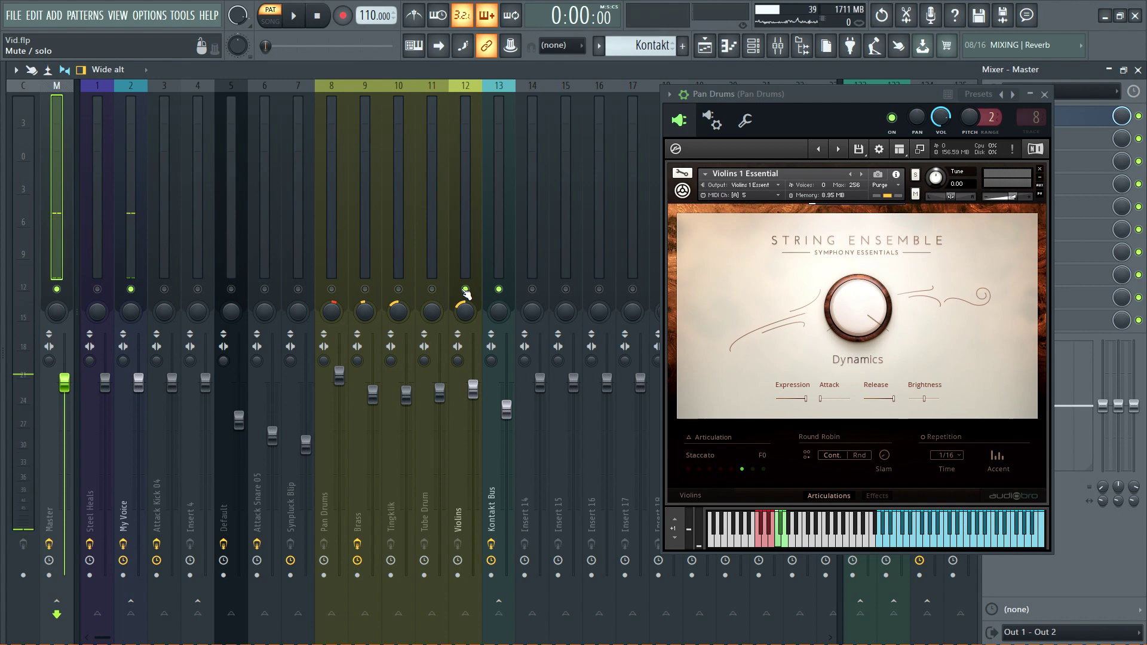
key("space")
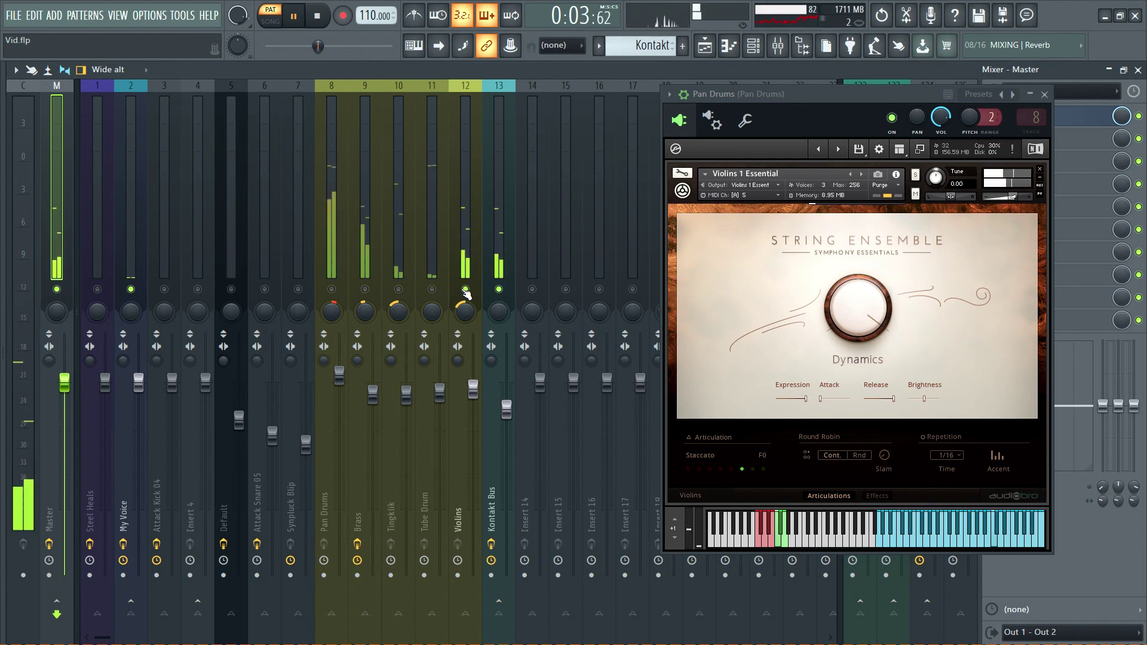
key("space")
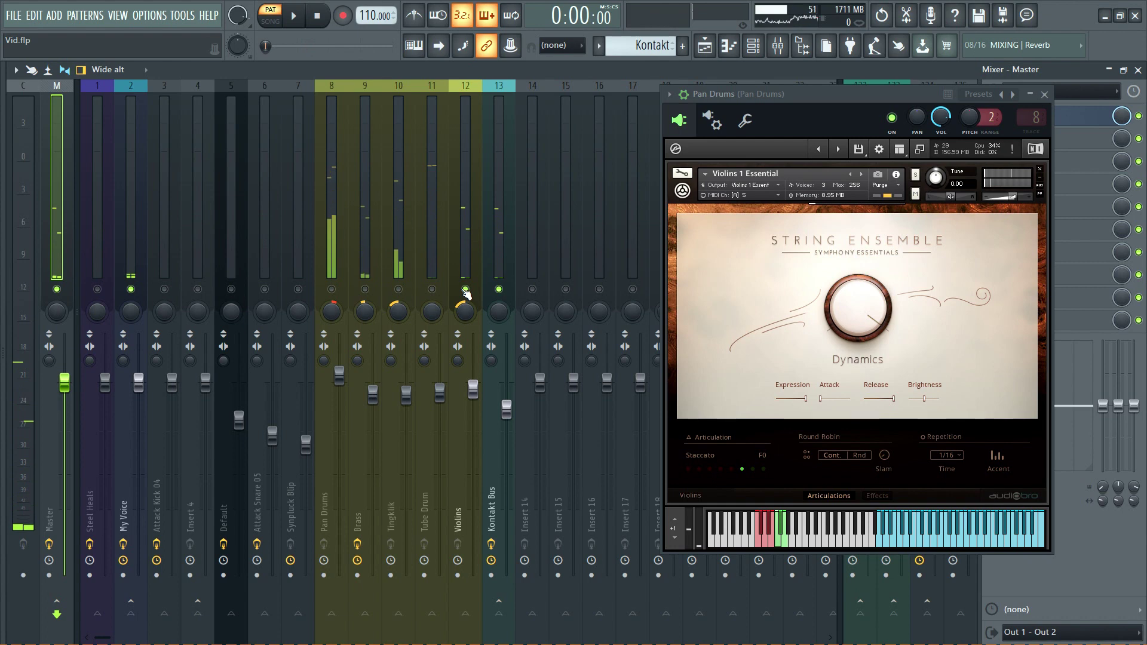
Close the Pan Drums plugin window and play the pattern with all mixer tracks unmuted.
left_click(1046, 94)
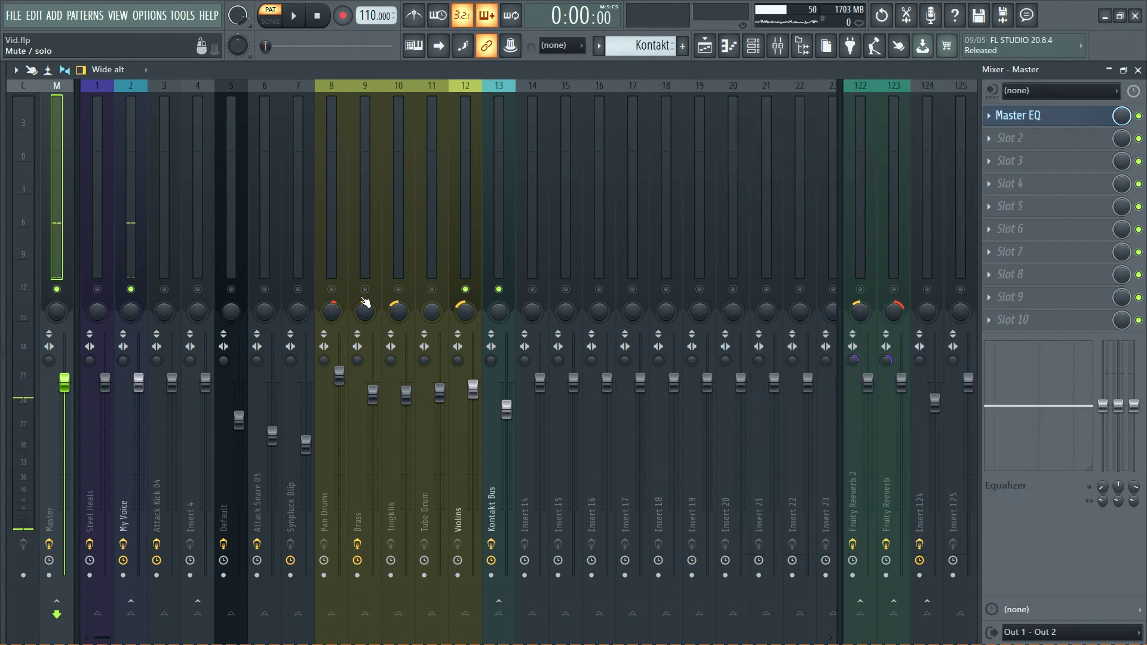
right_click(465, 289)
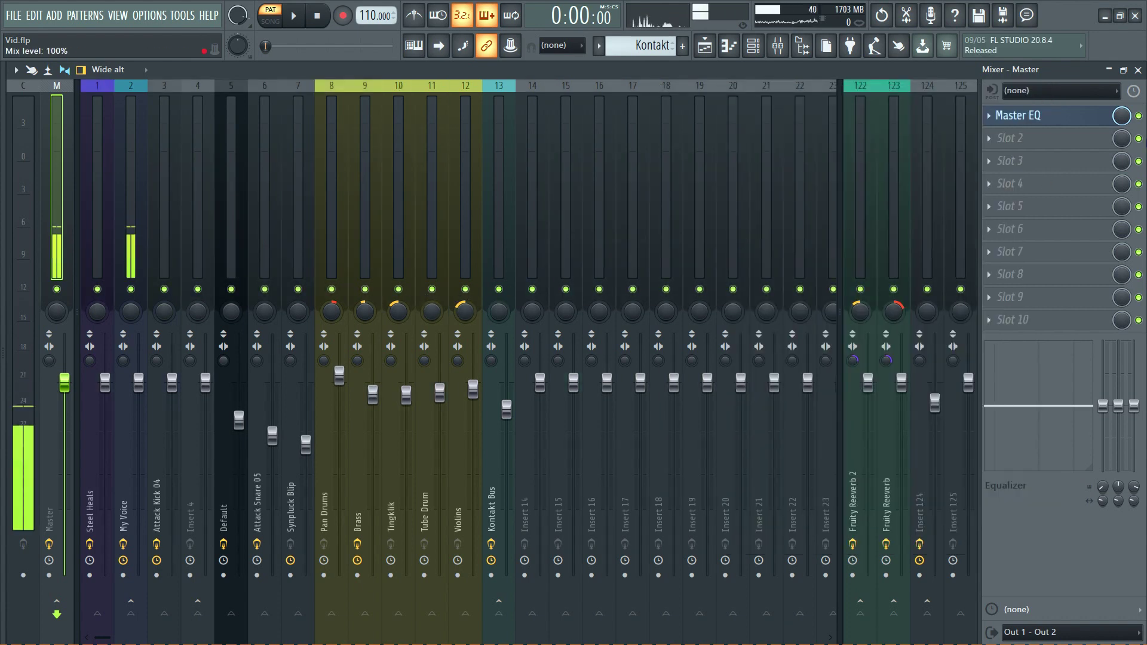
key("space")
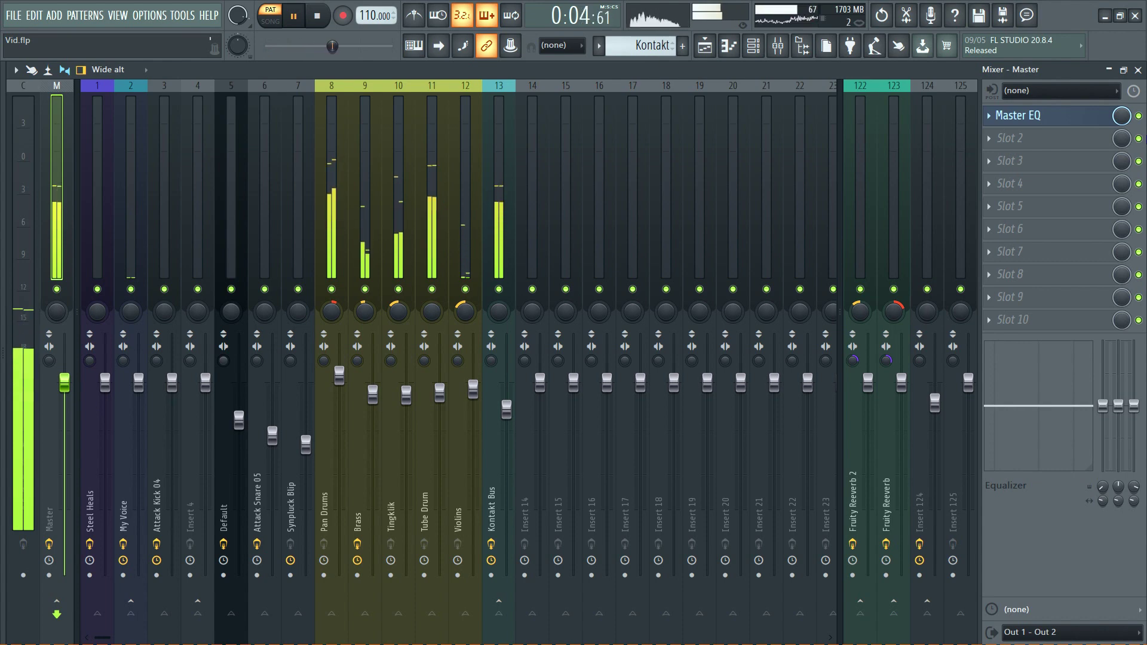
key("space")
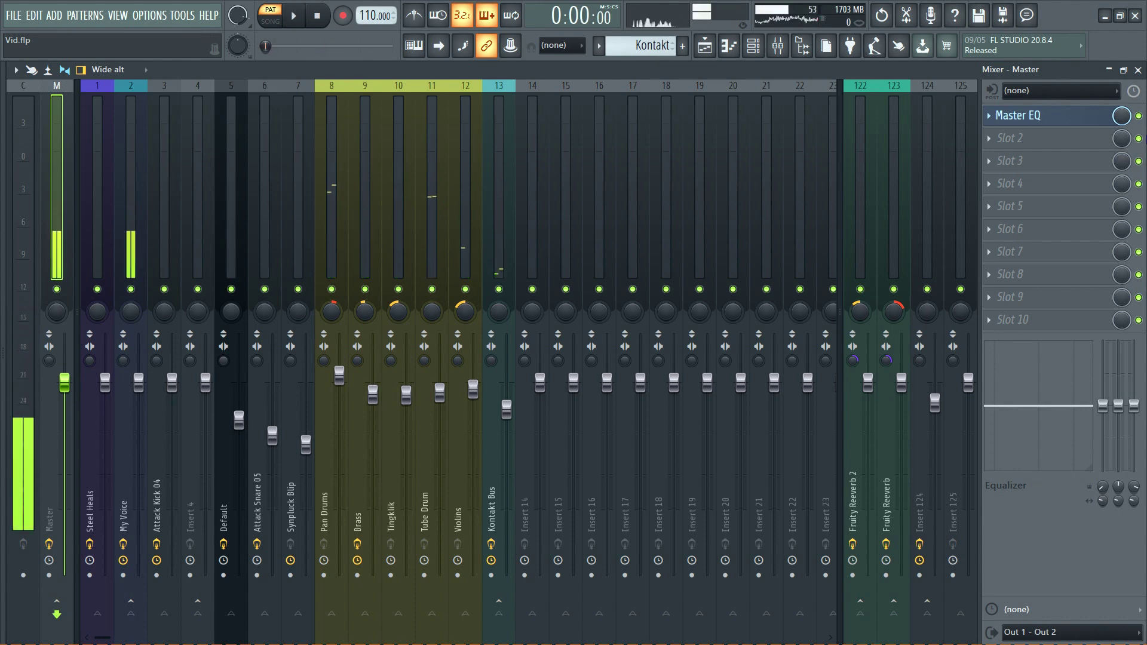
Review the Pan Drums, Brass, Tube Drum, Violins and Kontakt Bus mixer tracks with their effects, and close the mixer.
left_click(499, 141)
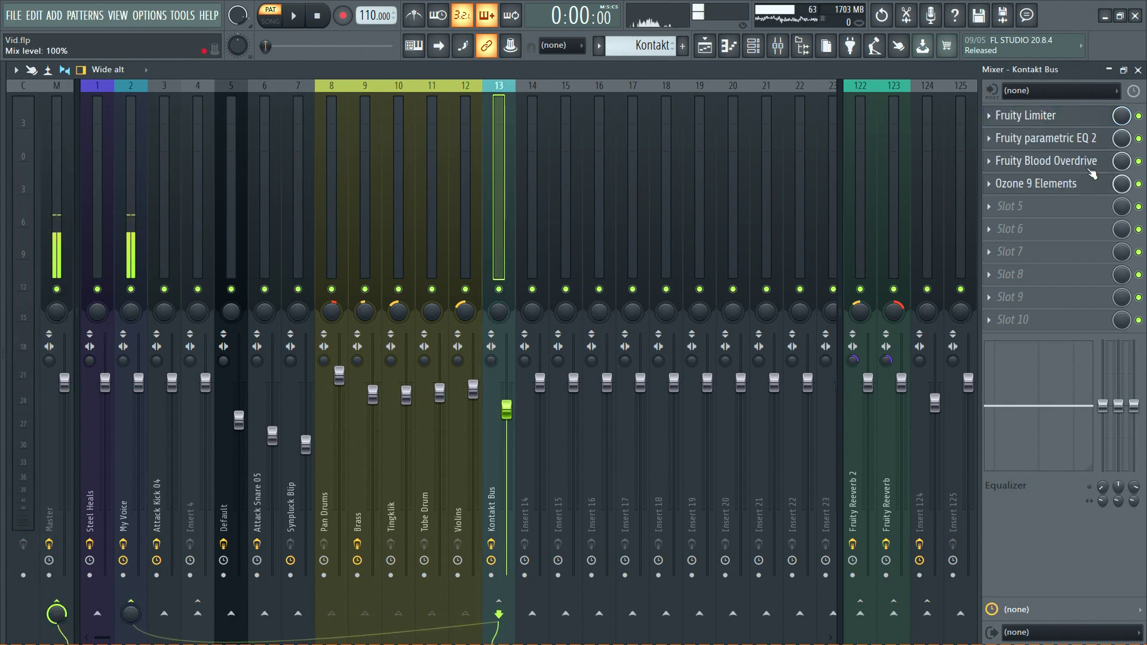
left_click(332, 220)
left_click(365, 220)
left_click(432, 221)
left_click(466, 221)
left_click(501, 214)
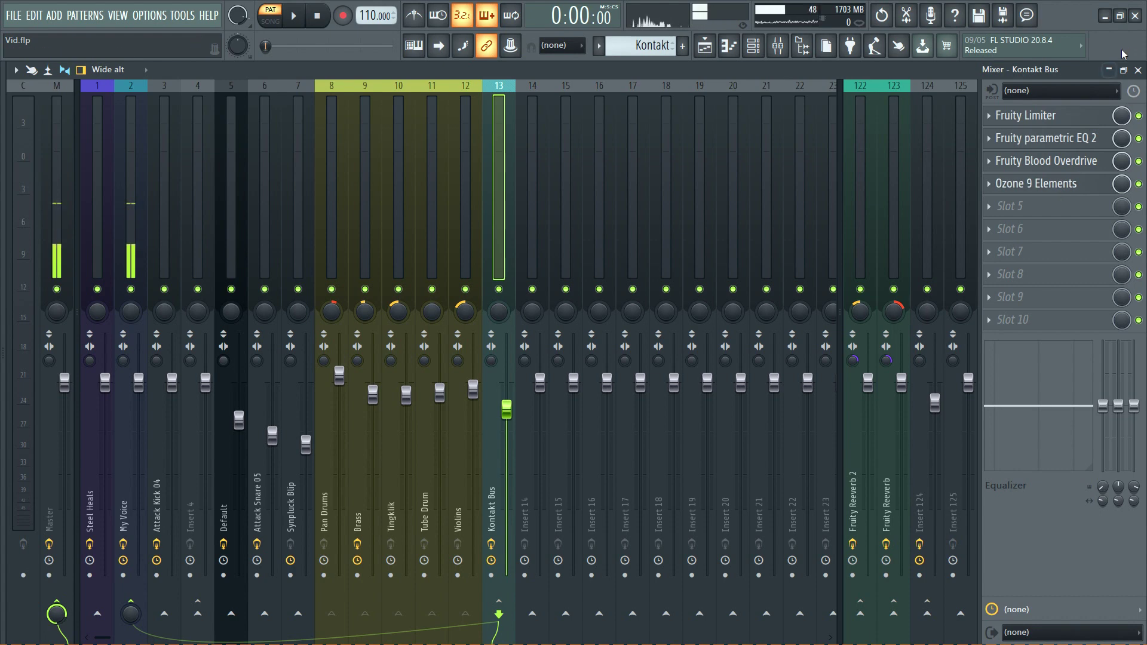
left_click(1138, 69)
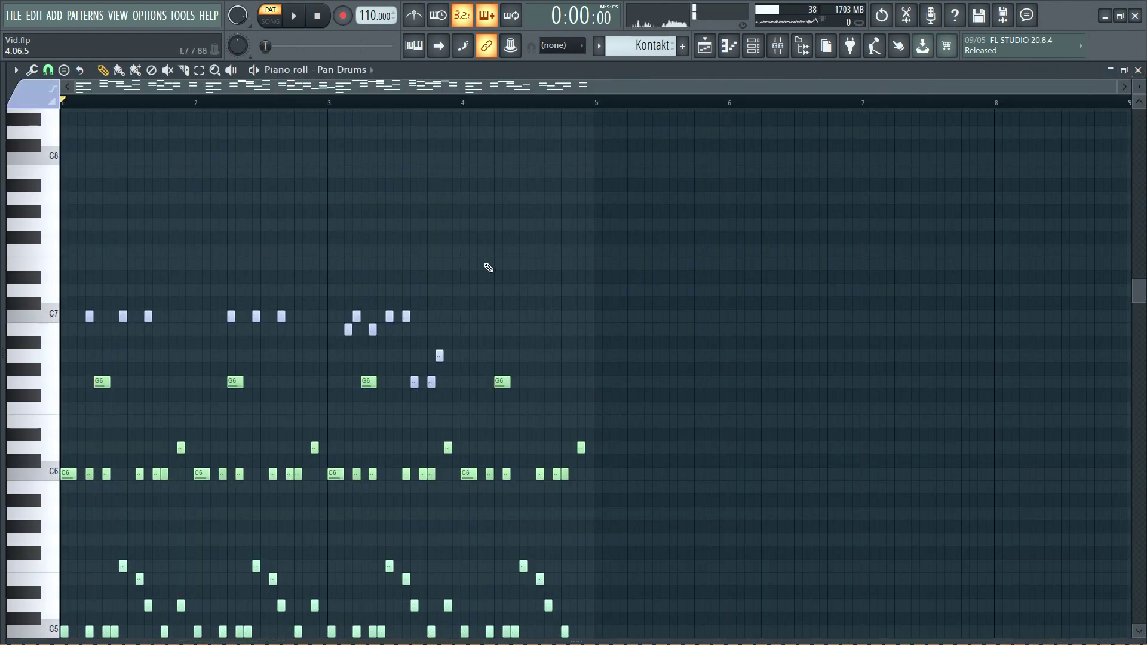
Select all the notes on the C6 key across the four bars.
scroll(466, 264, "down", 4)
scroll(74, 351, "down", 6)
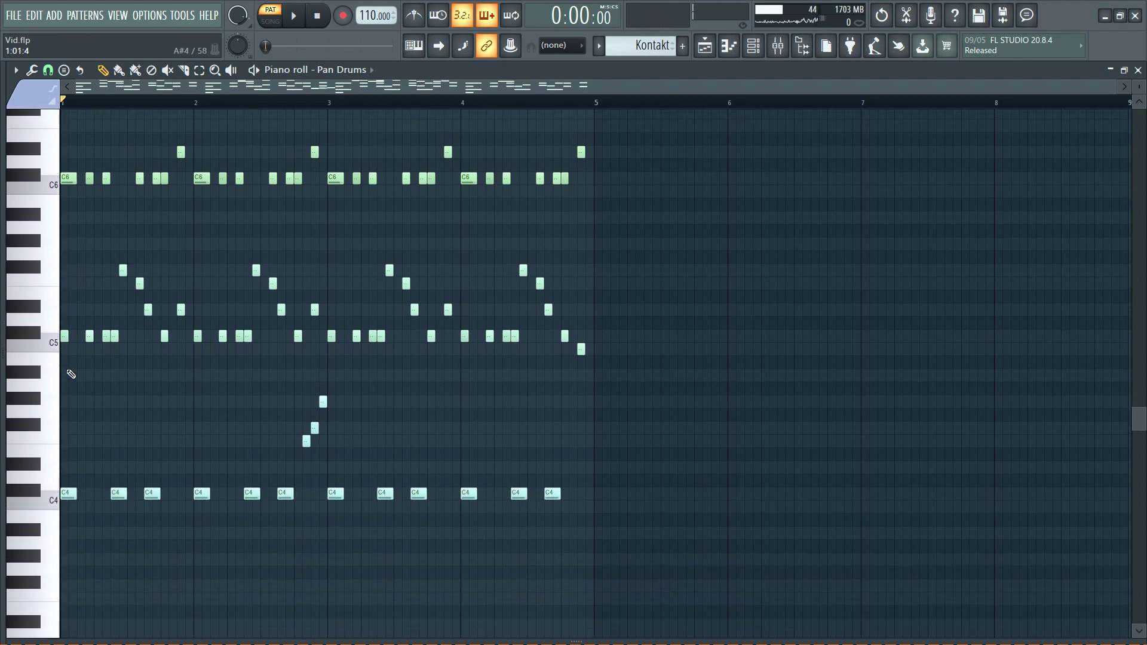
scroll(52, 345, "down", 2)
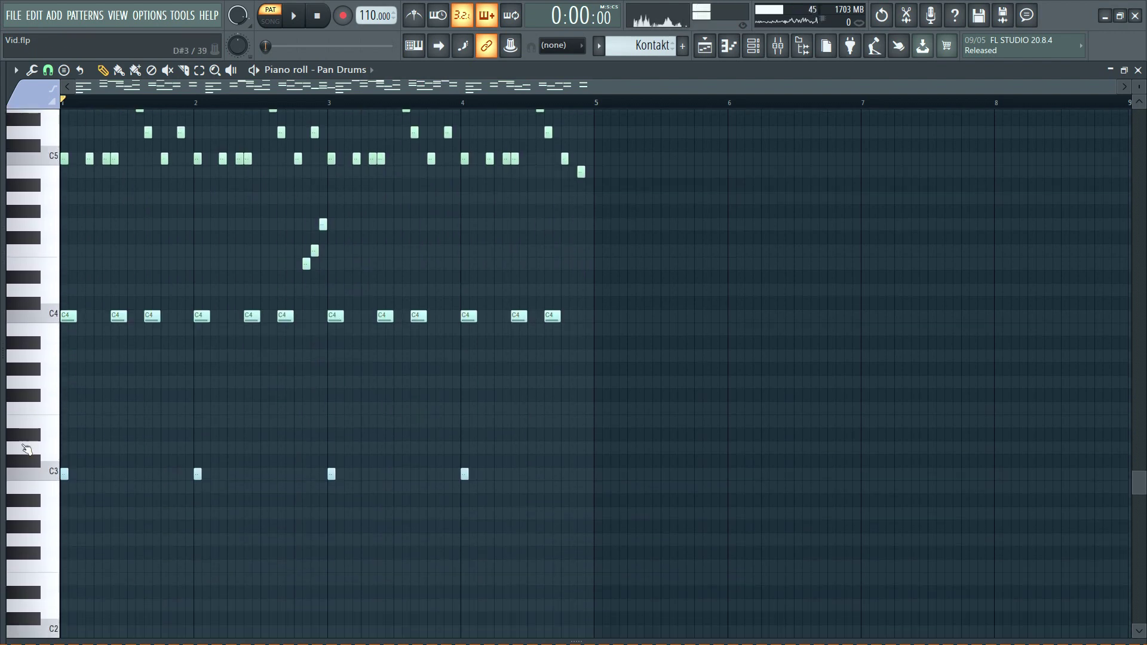
scroll(90, 353, "up", 8)
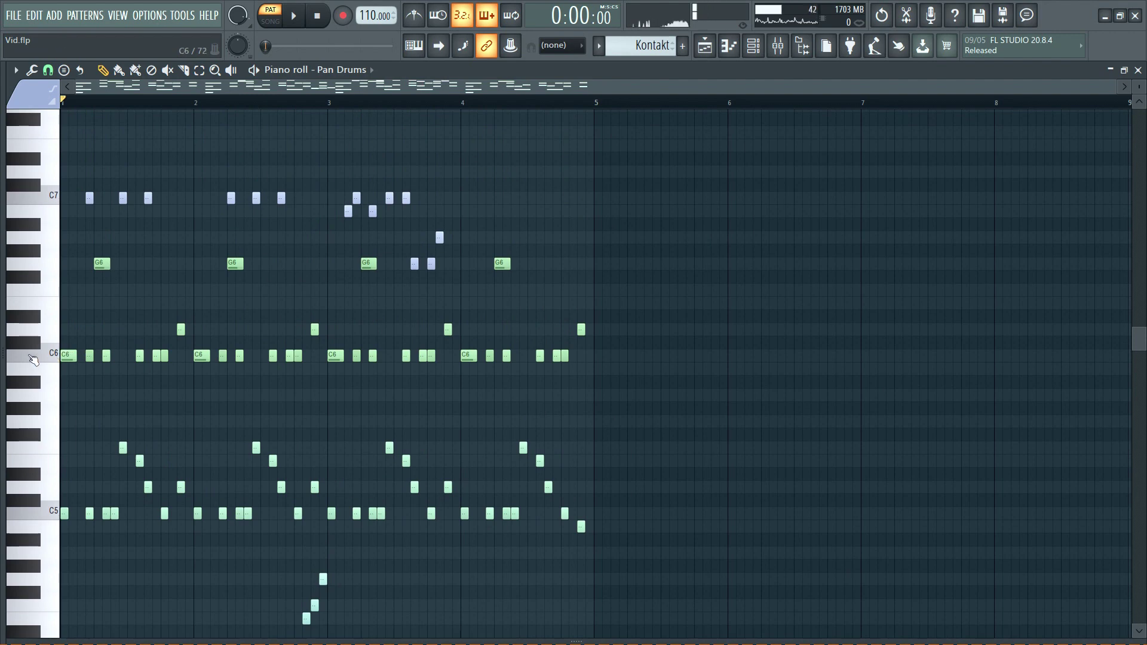
left_click(29, 359)
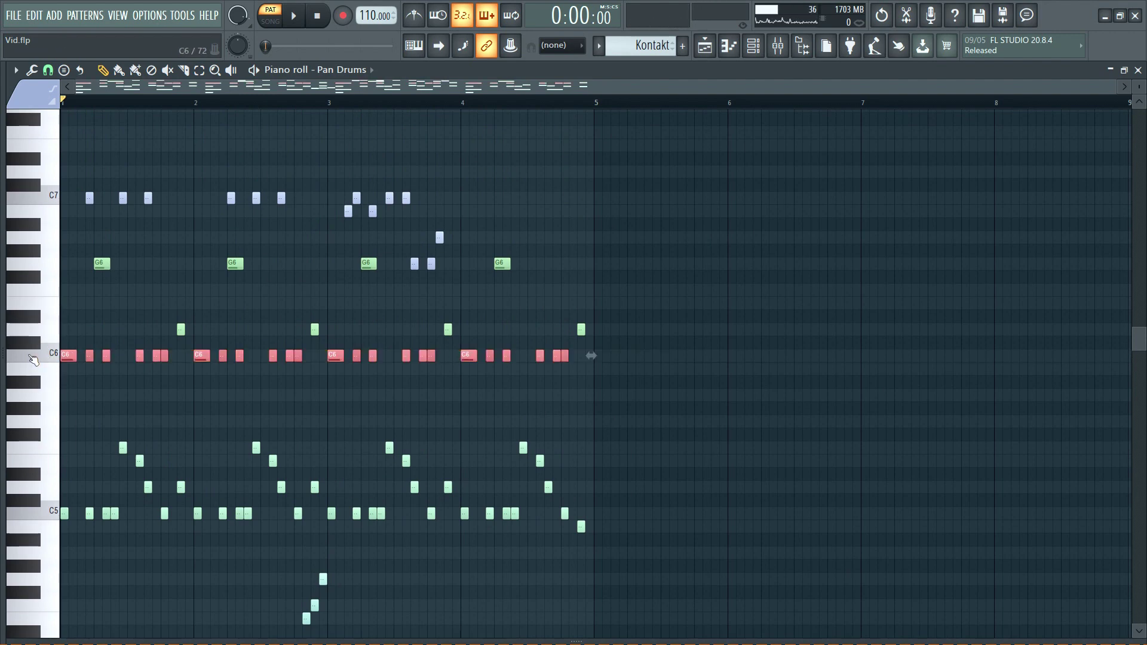
Select the notes on the D6, D5 and C3 keys one row at a time to point out each pitch.
scroll(42, 322, "down", 1)
left_click(47, 295)
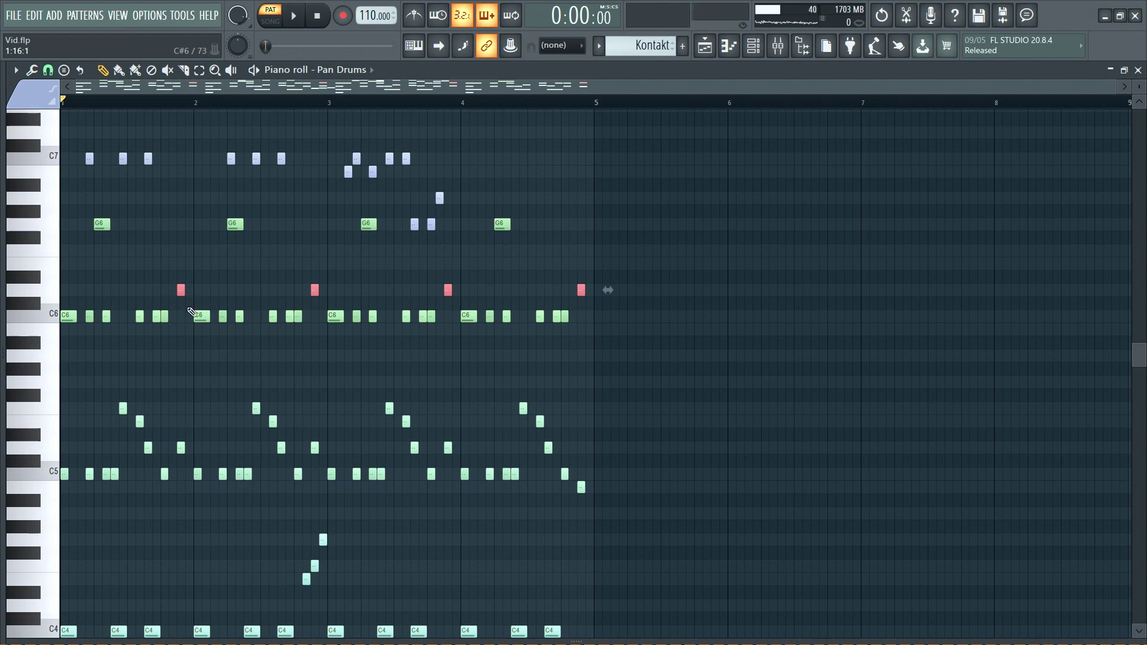
scroll(190, 316, "down", 2)
scroll(175, 372, "down", 1)
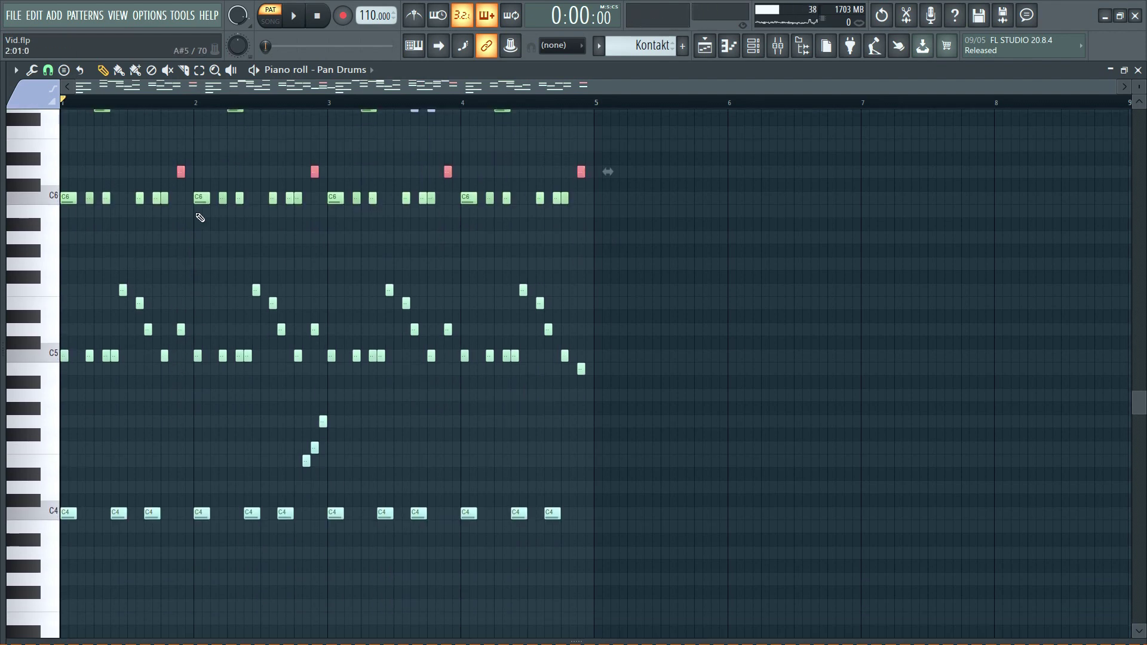
left_click(52, 338)
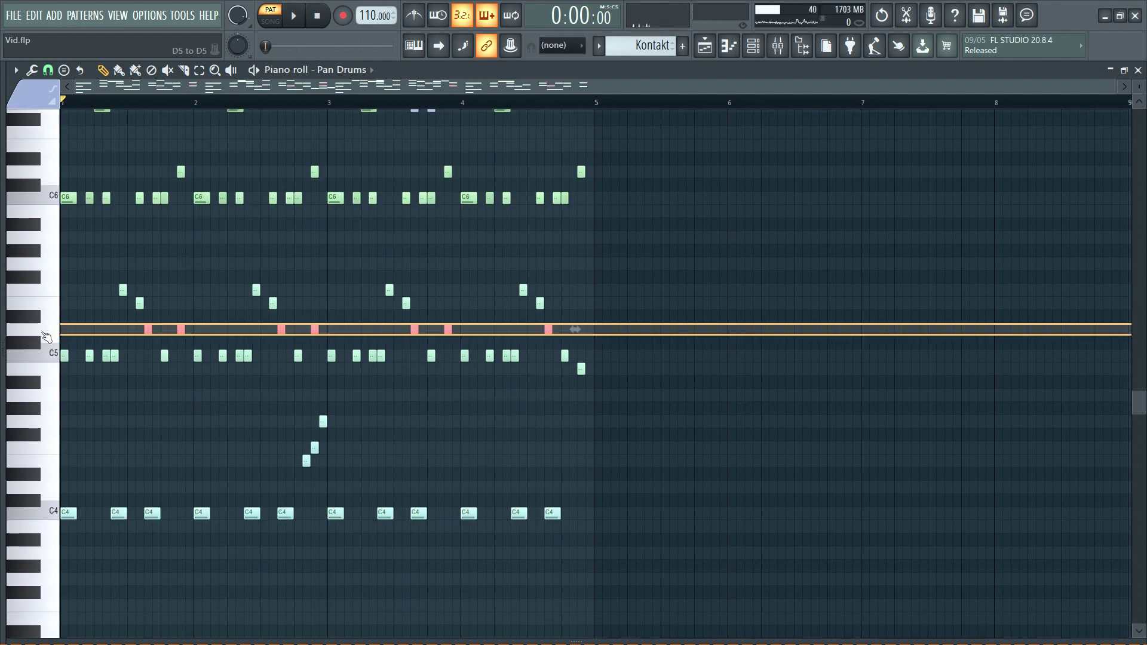
scroll(242, 465, "down", 1)
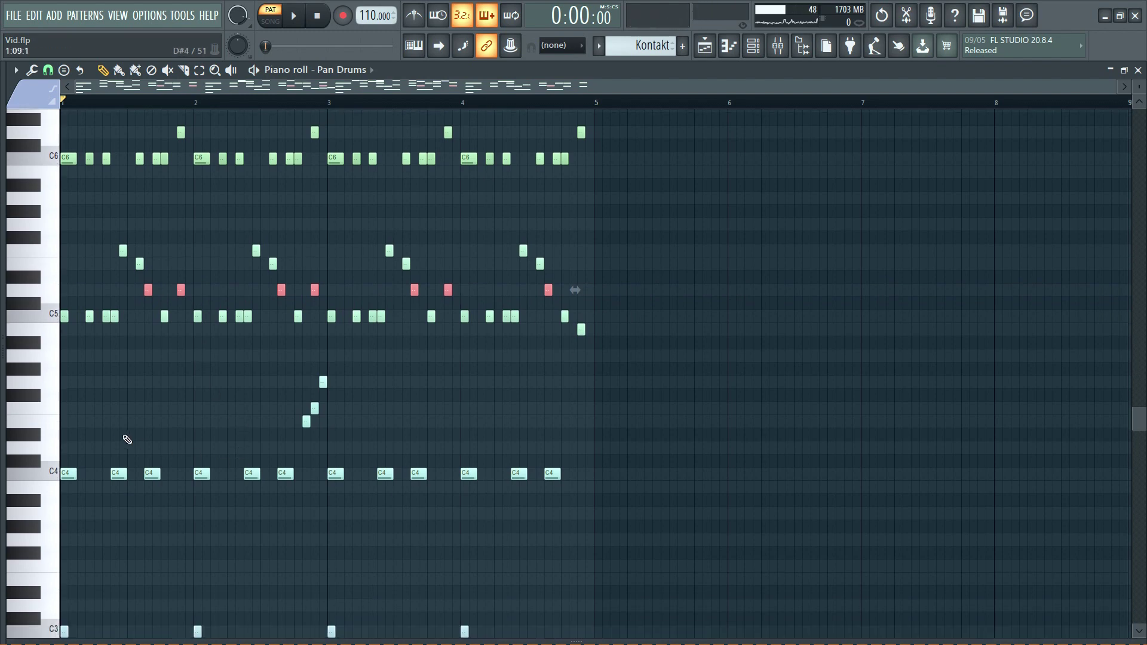
left_click_drag(52, 423, 69, 385)
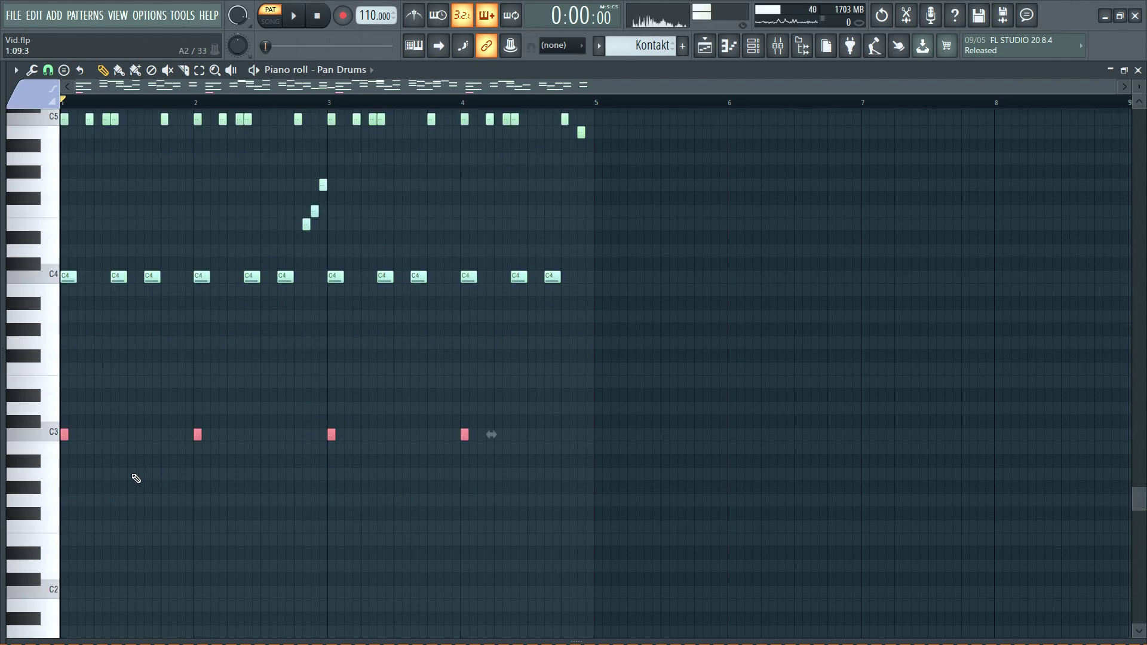
Move up through the octaves, selecting the C5 notes and the C6 notes in turn.
scroll(136, 479, "up", 2)
left_click(45, 354)
scroll(45, 354, "up", 4)
left_click(45, 354)
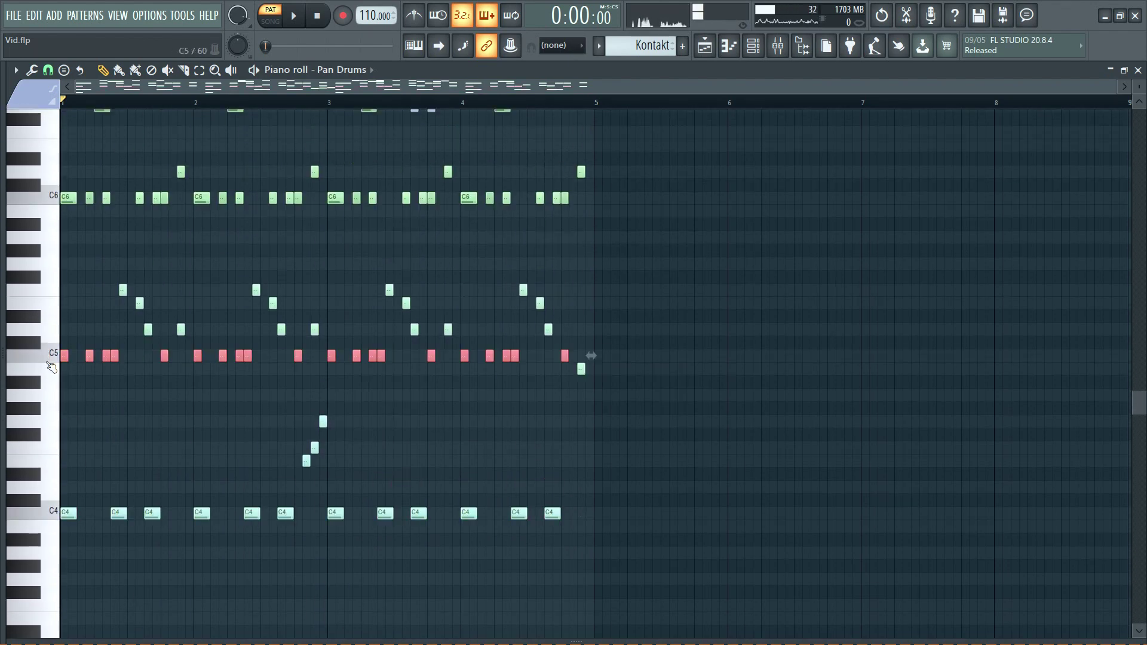
scroll(48, 356, "up", 4)
left_click(56, 315)
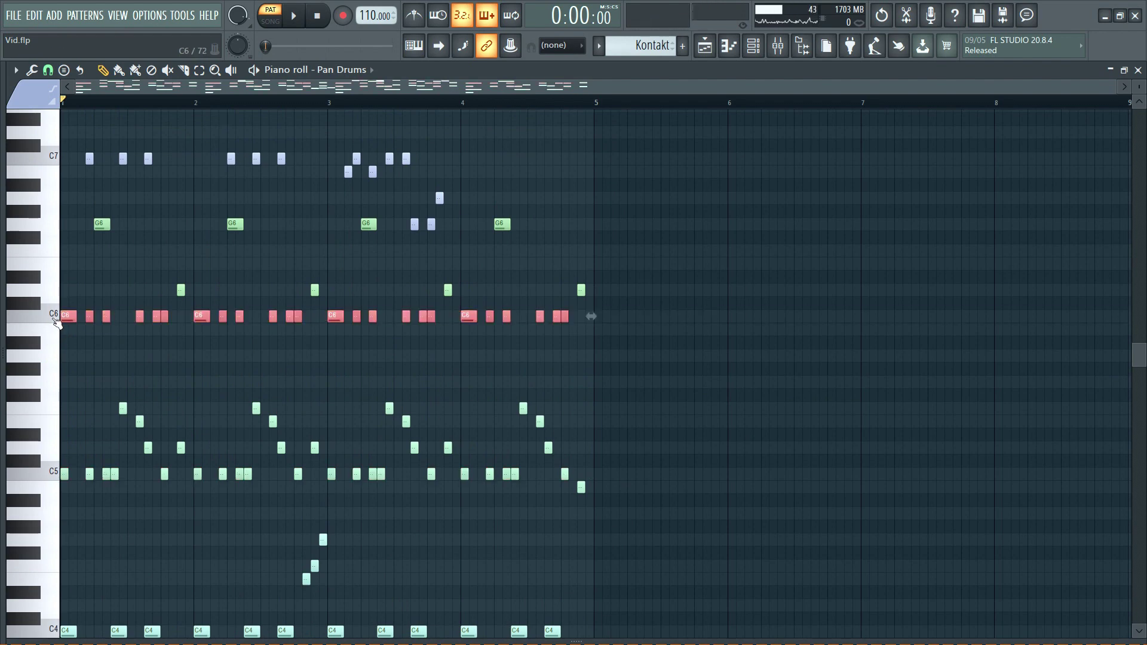
Select the whole range of notes from B4 up to D6 across the four bars.
scroll(56, 317, "up", 4)
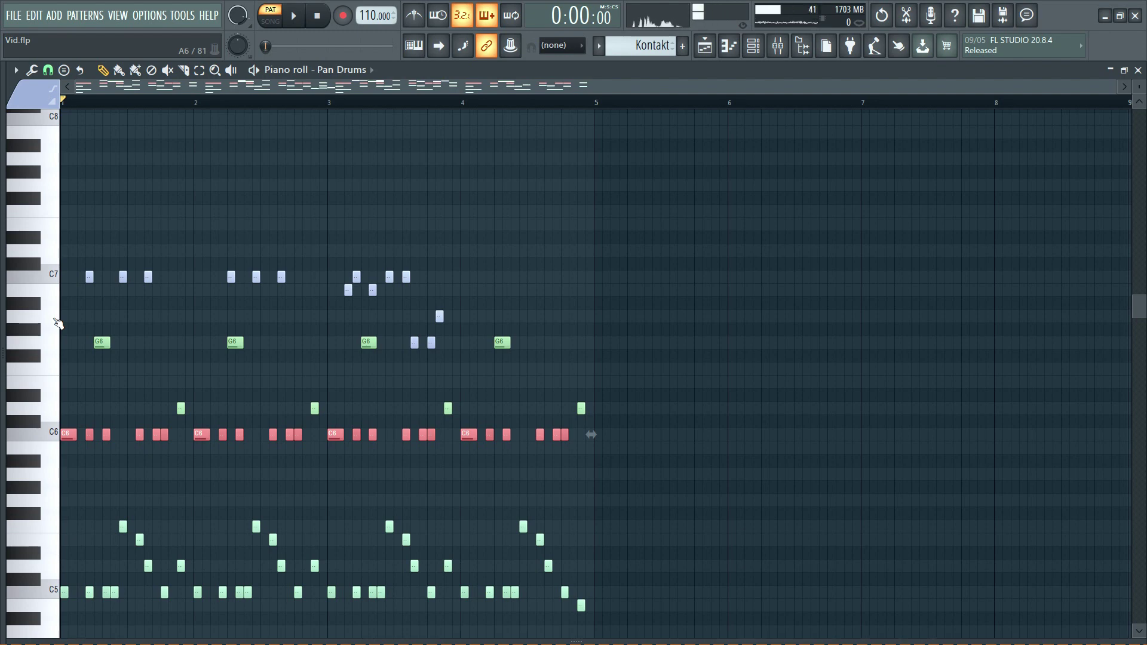
scroll(55, 319, "down", 8)
scroll(47, 294, "up", 3)
left_click(3, 354)
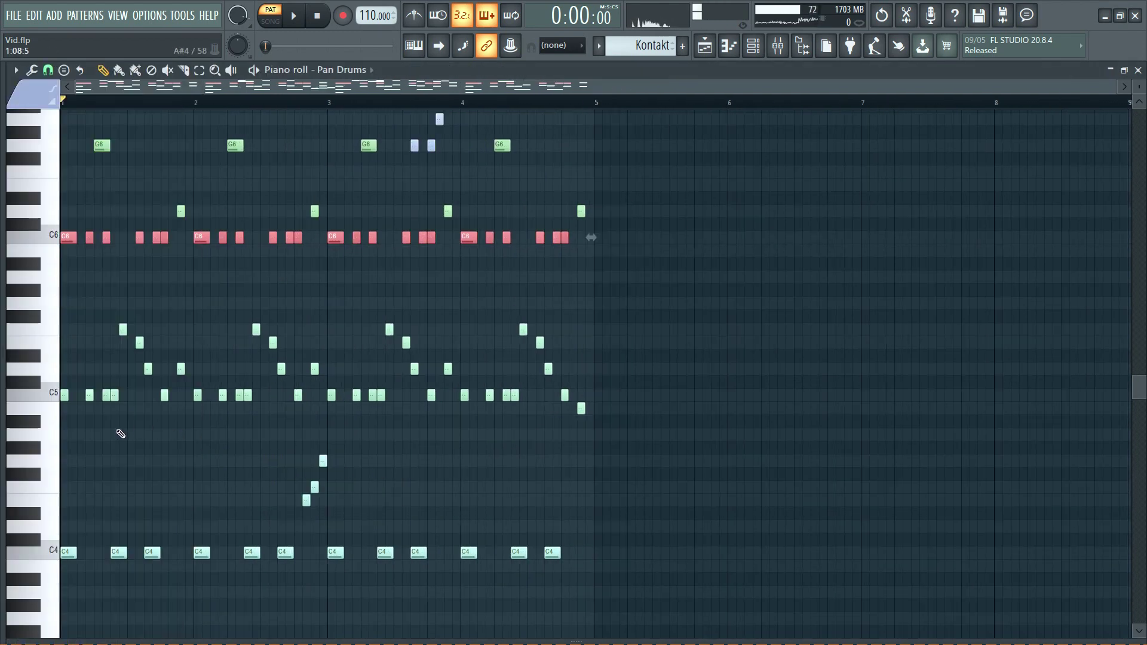
left_click_drag(45, 425, 78, 207)
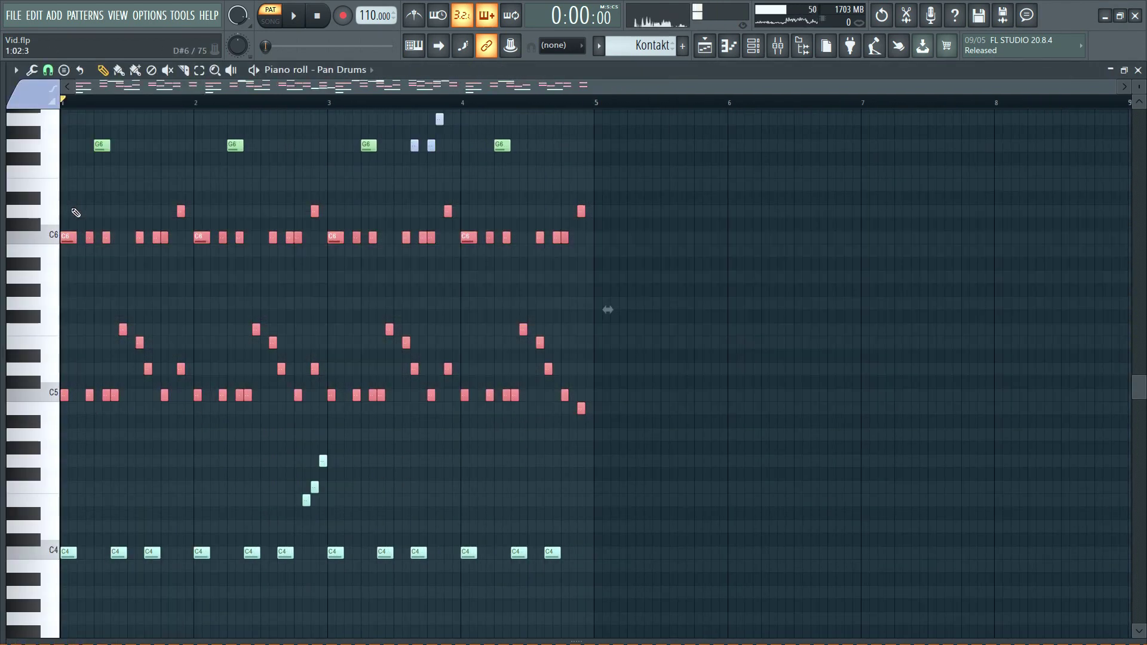
Select the low C3 notes, and the high notes on the B6 and C7 keys.
scroll(70, 289, "down", 7)
left_click(42, 477)
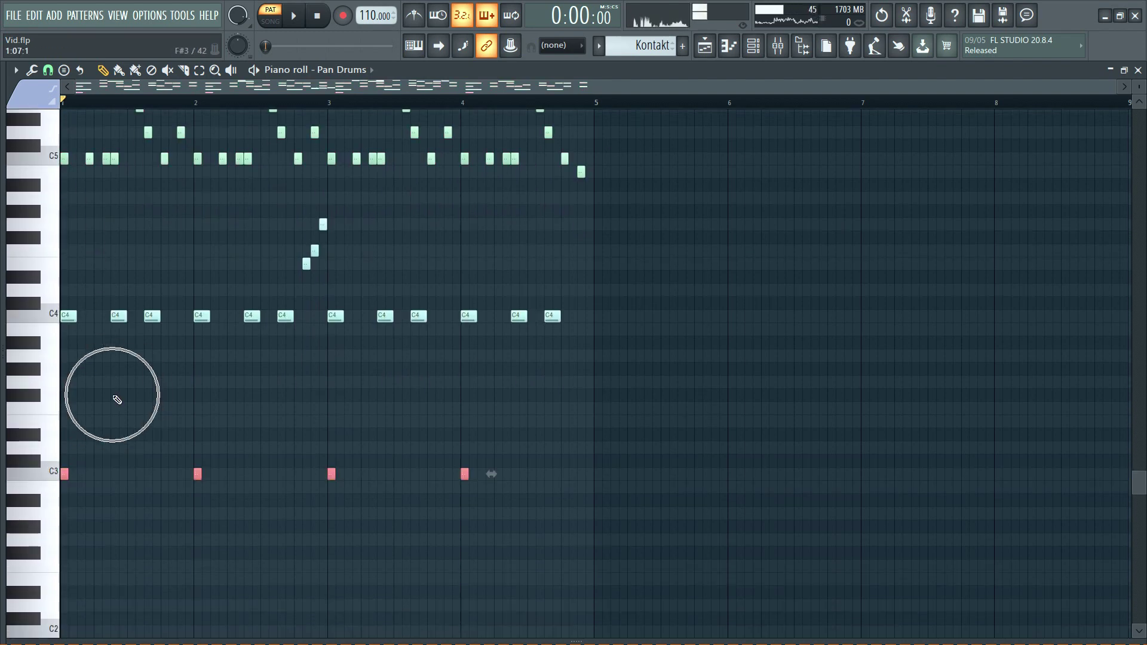
scroll(117, 399, "up", 10)
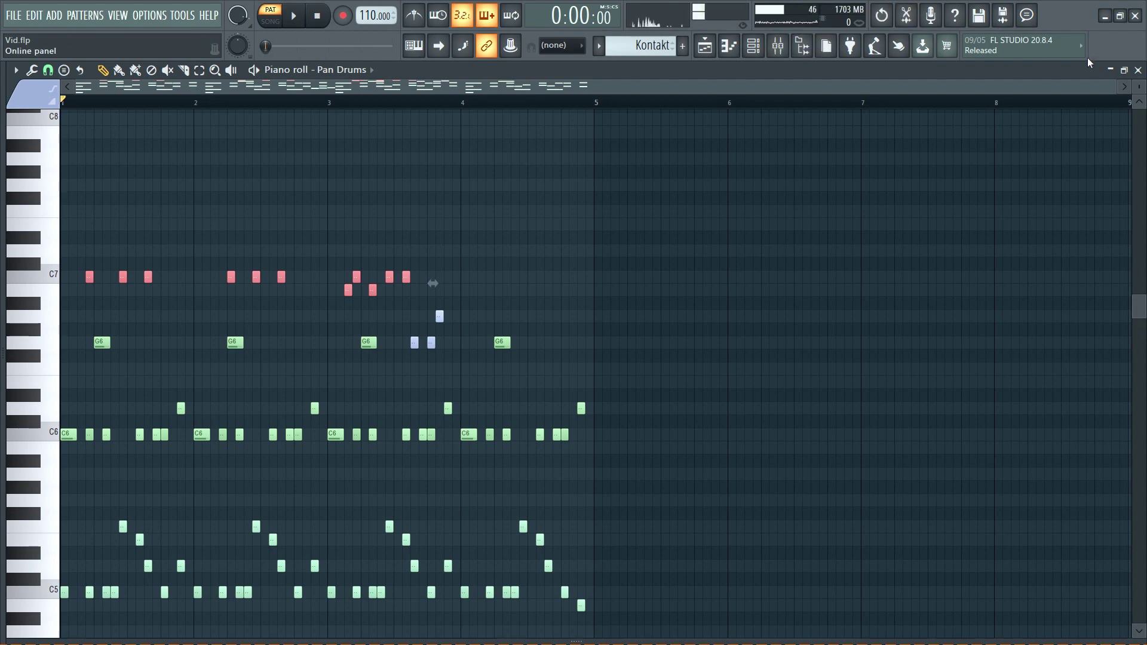
Close the piano roll and show the Kontakt Bus mixer track with its effects and routing.
left_click(1139, 70)
left_click(778, 46)
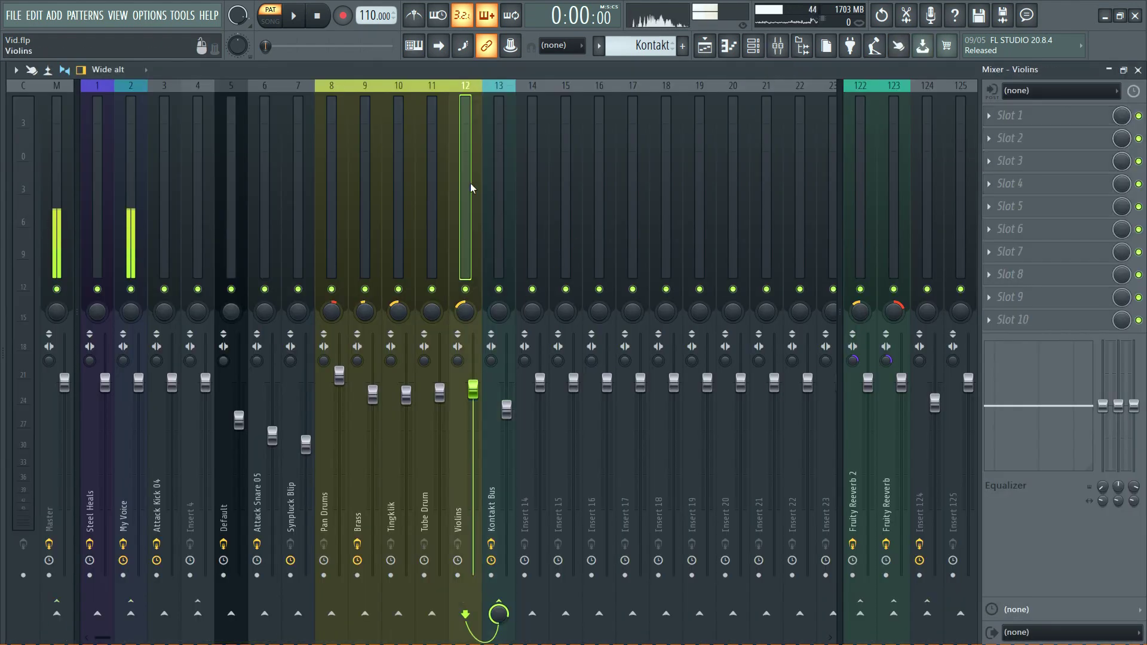
left_click(497, 187)
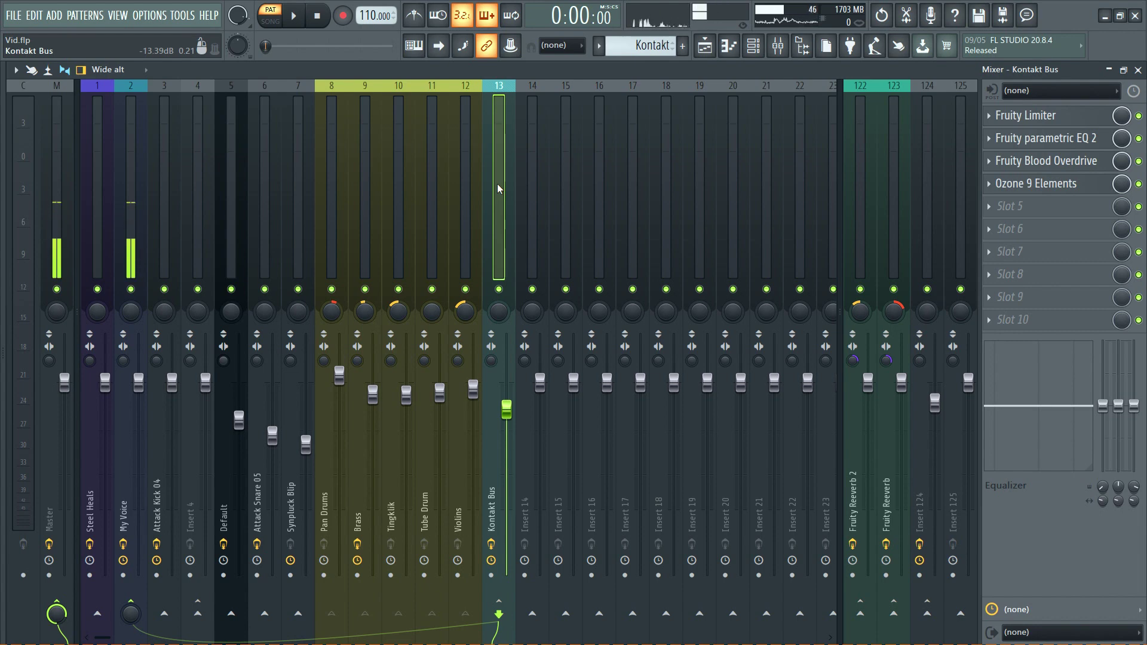
Leave the mixer to view the channel rack and the Pan Drums Kontakt instrument, and close the plugin window.
left_click(1138, 70)
left_click(754, 47)
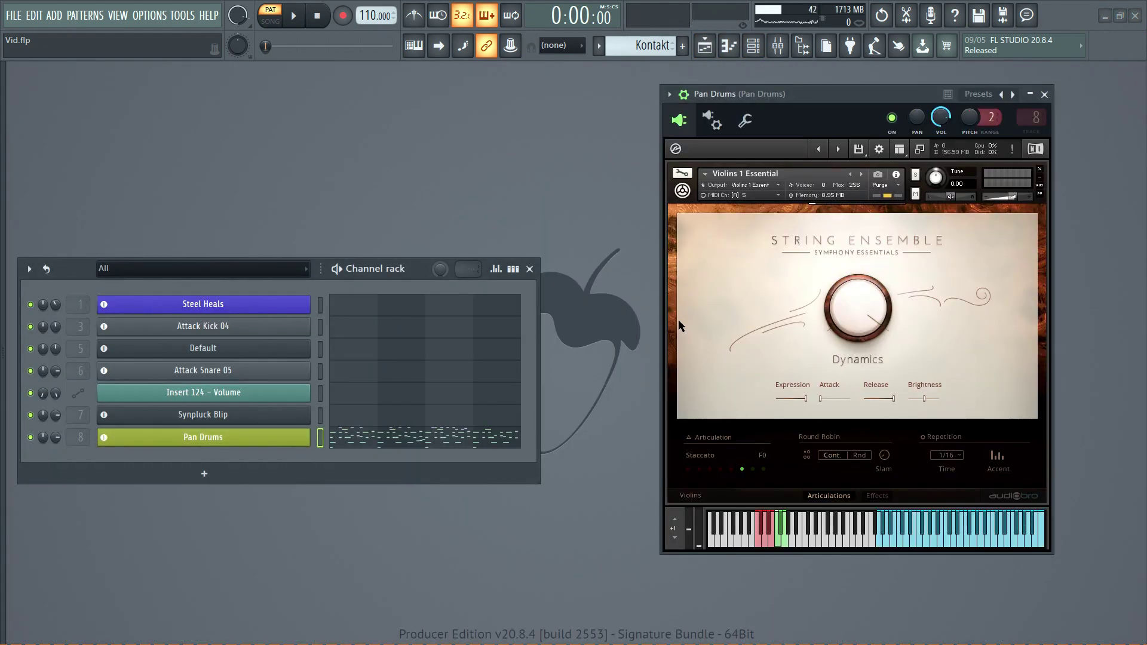
left_click(1044, 95)
Go through the mixer tracks from Pan Drums to Kontakt Bus and back to Brass, examining their routing and effects.
left_click(778, 48)
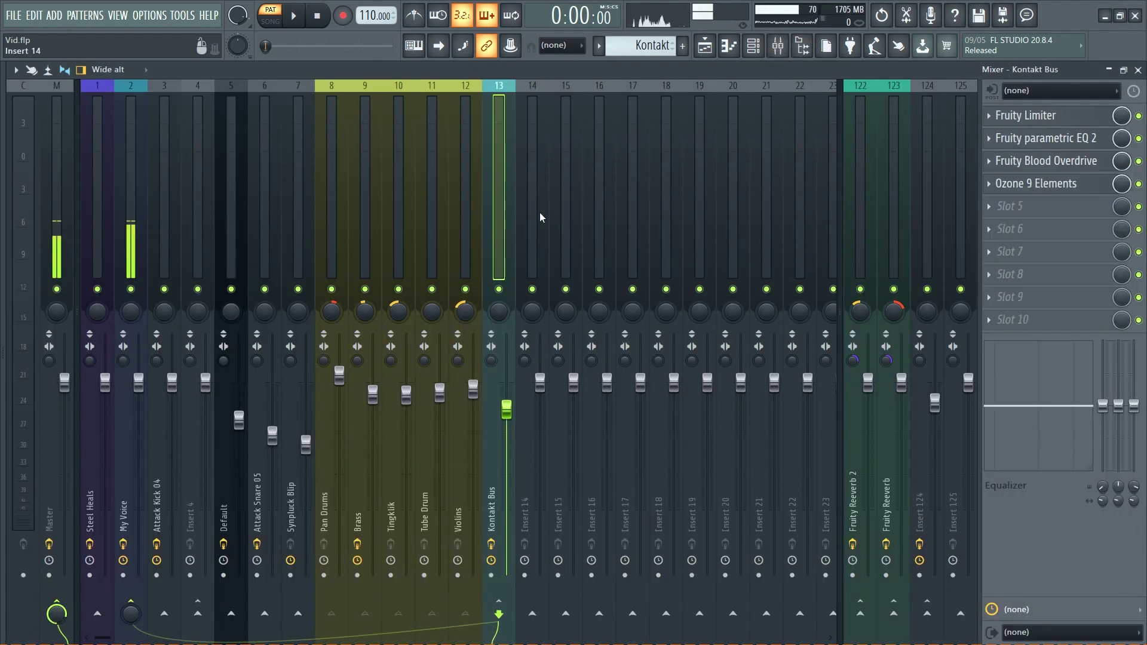
left_click(342, 219)
left_click(366, 219)
left_click(389, 218)
left_click(421, 219)
left_click(466, 216)
left_click(488, 216)
left_click(475, 216)
left_click(419, 215)
left_click(398, 216)
left_click(362, 223)
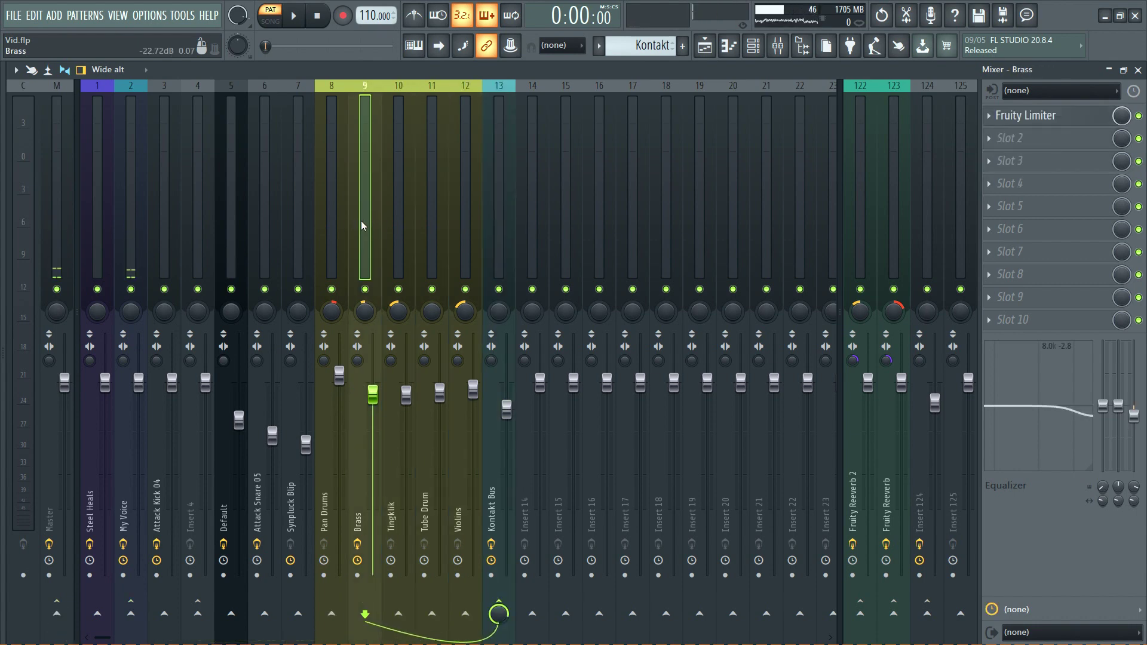